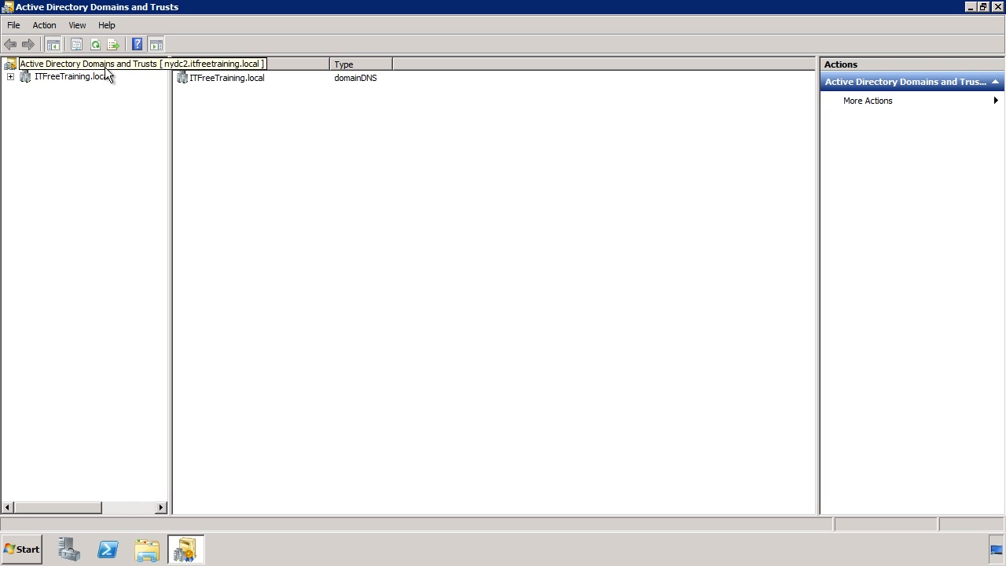
# Step: Add ITFreeTraining.com as an alternative UPN suffix in the forest root's Properties and save
pyautogui.rightClick(132, 68)
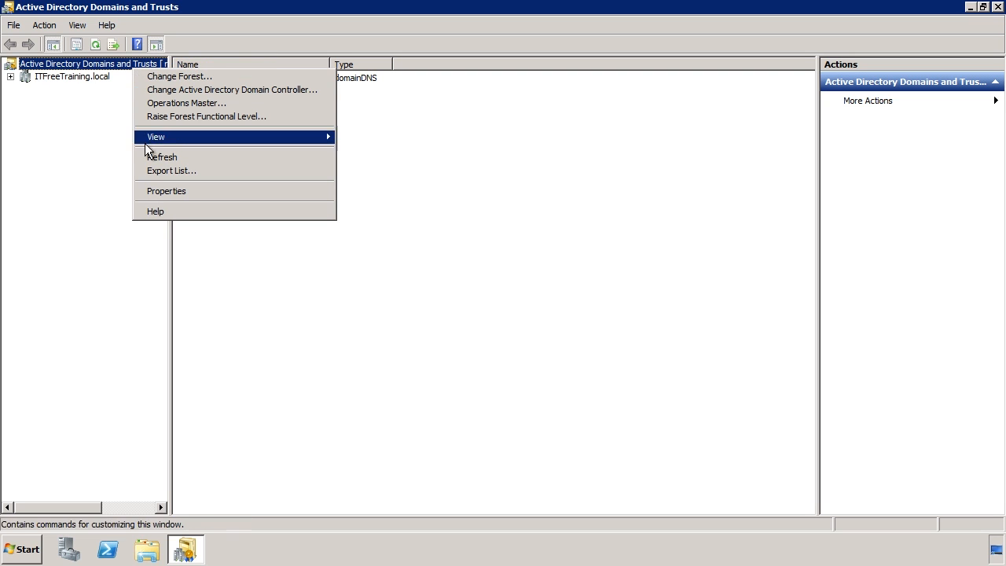
pyautogui.click(291, 191)
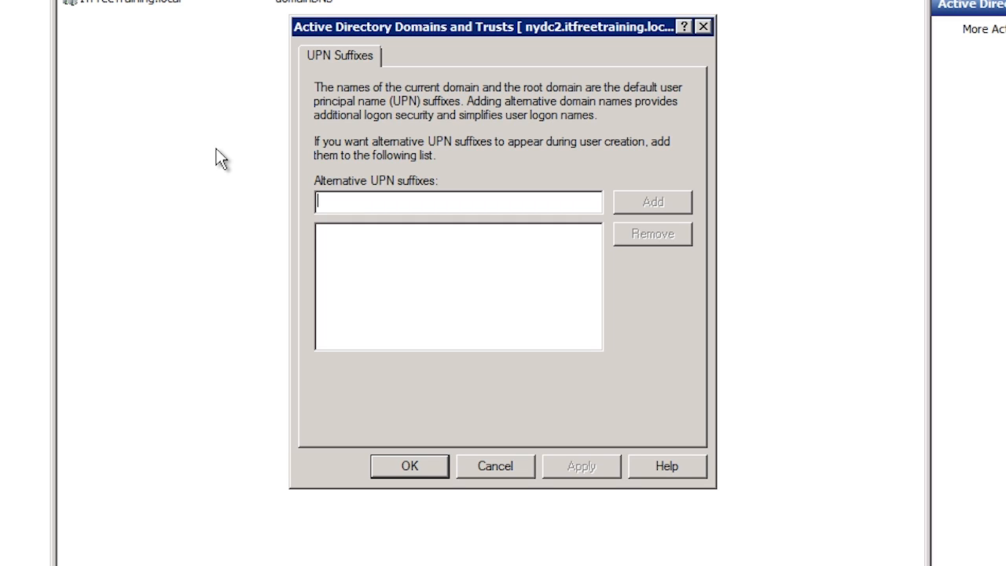
pyautogui.write('ITFreeTraining.')
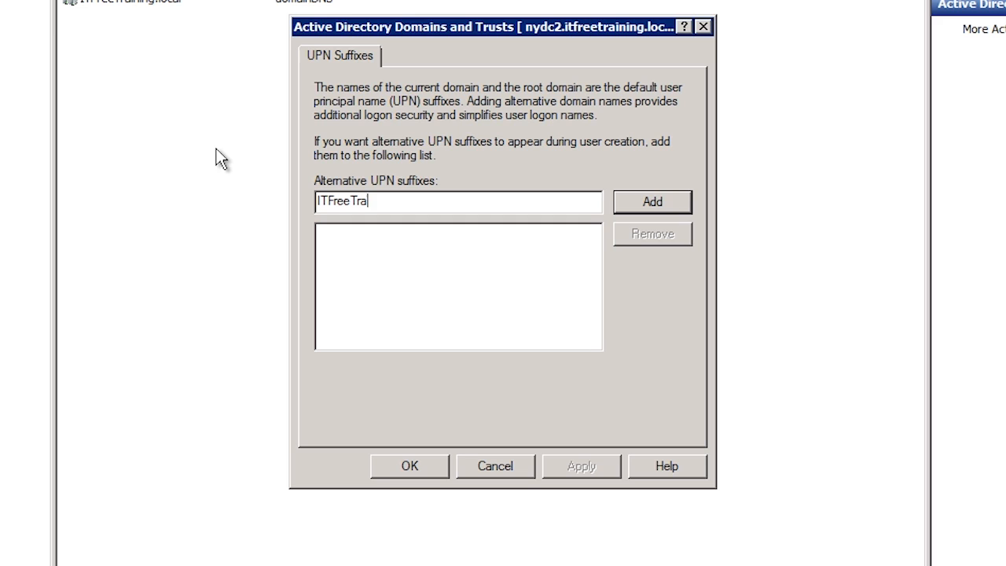
pyautogui.write('com')
pyautogui.click(668, 211)
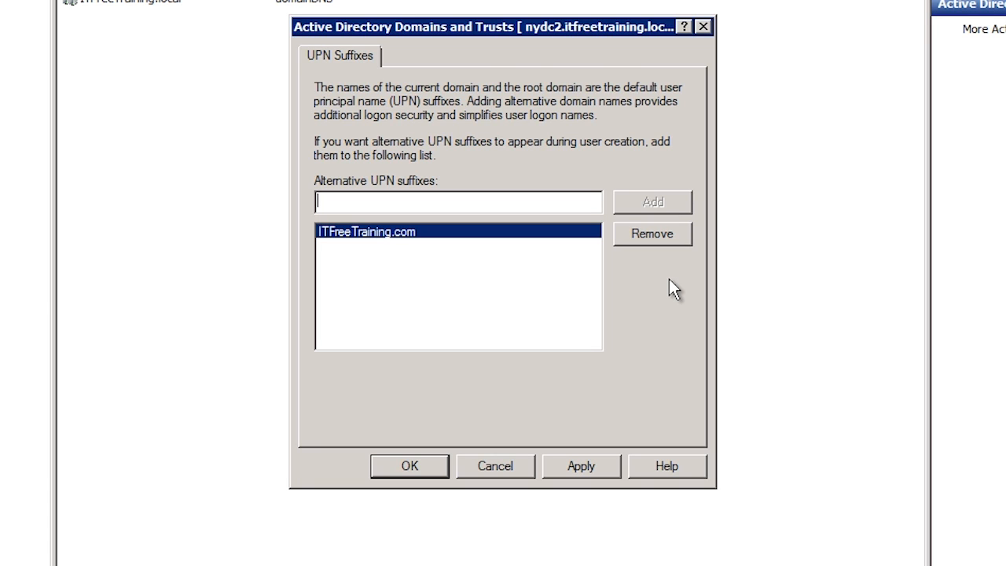
pyautogui.click(409, 465)
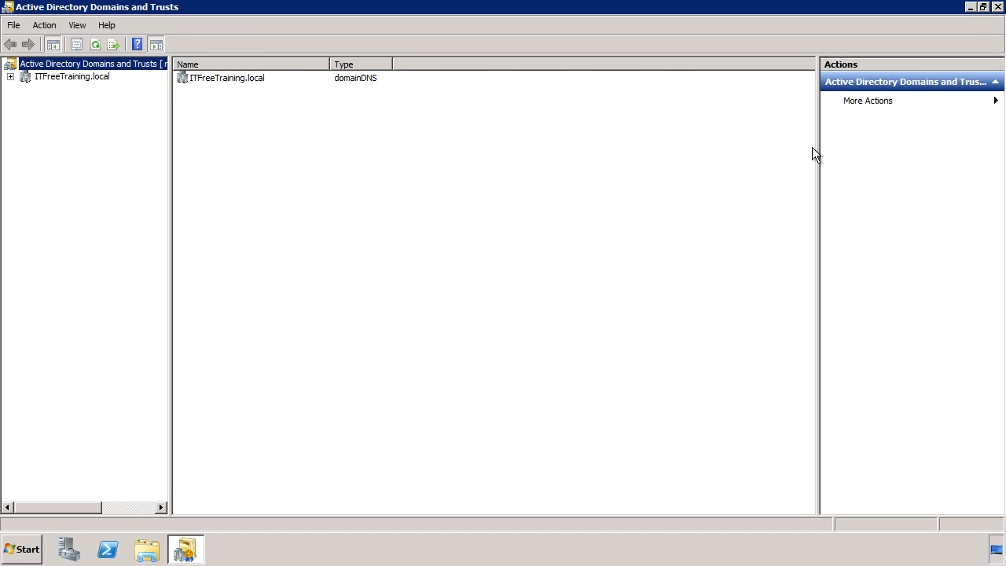
# Step: Close Domains and Trusts, launch Active Directory Users and Computers, and open the Users container
pyautogui.click(997, 7)
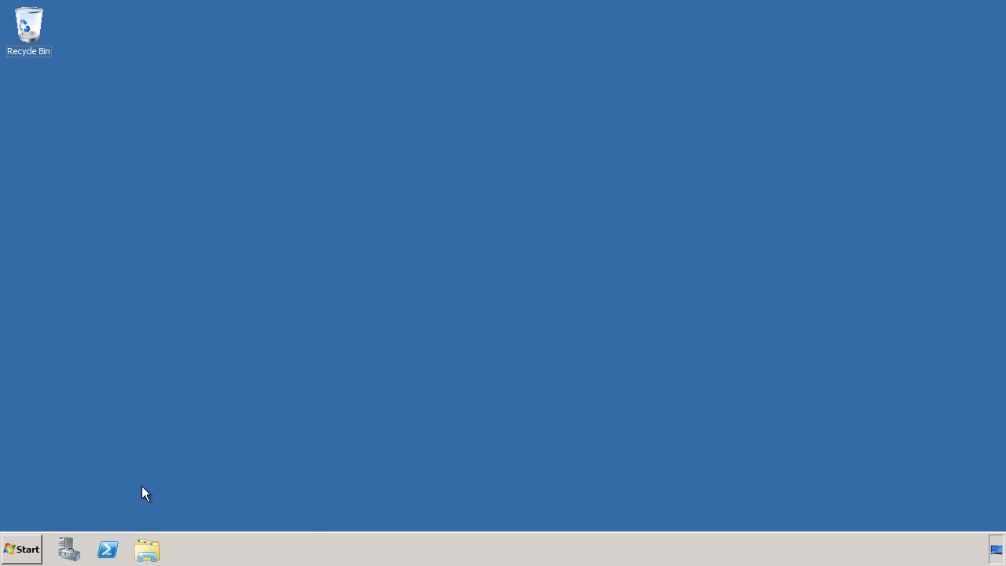
pyautogui.press('super')
pyautogui.moveTo(271, 413)
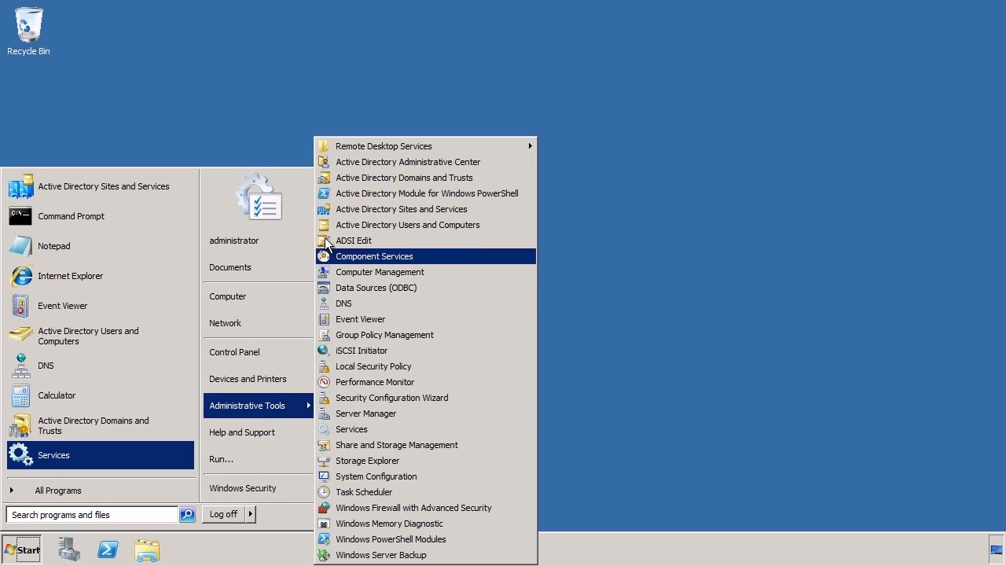
pyautogui.click(494, 224)
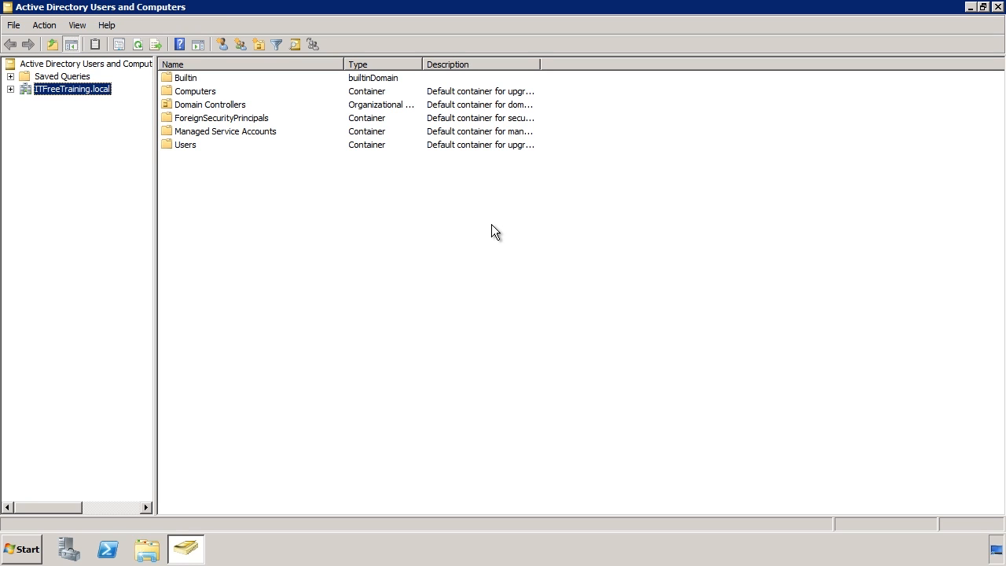
pyautogui.doubleClick(185, 147)
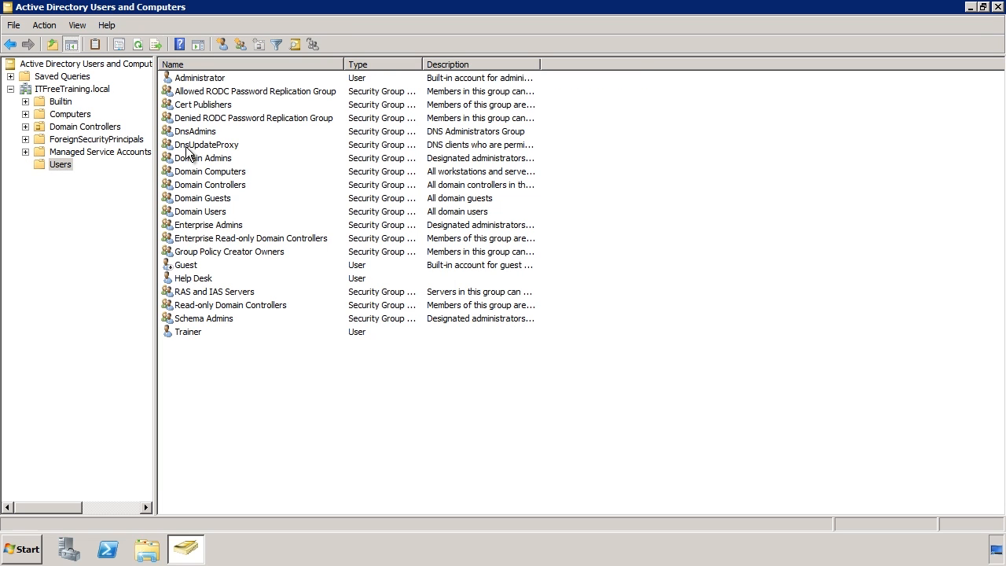
# Step: Start a new user account in the Users container
pyautogui.rightClick(69, 166)
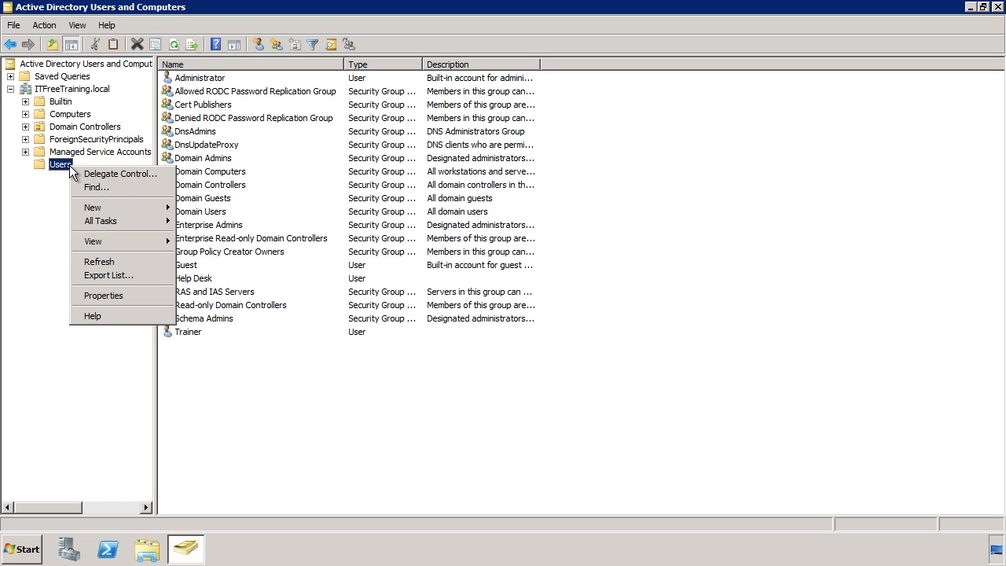
pyautogui.moveTo(103, 203)
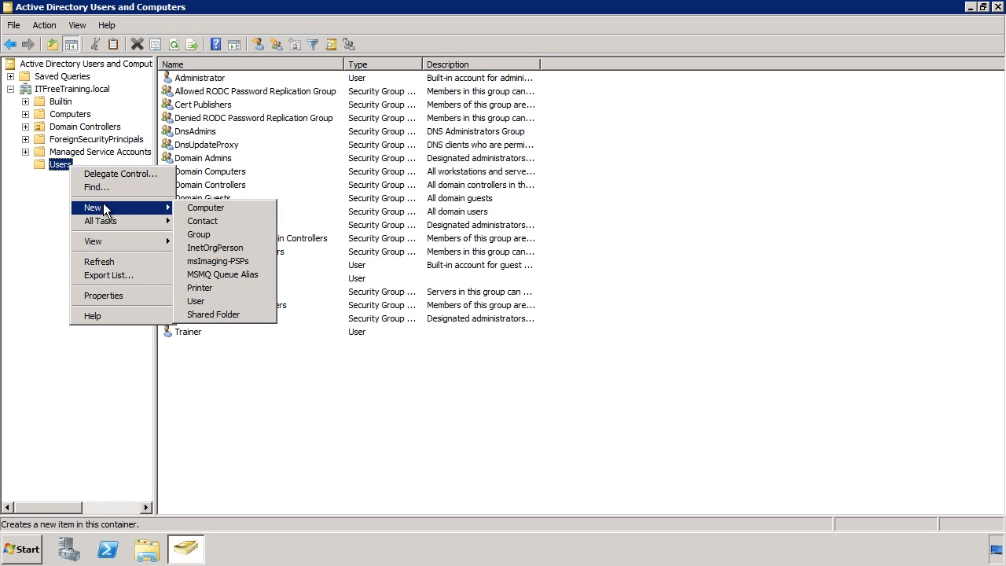
pyautogui.click(259, 303)
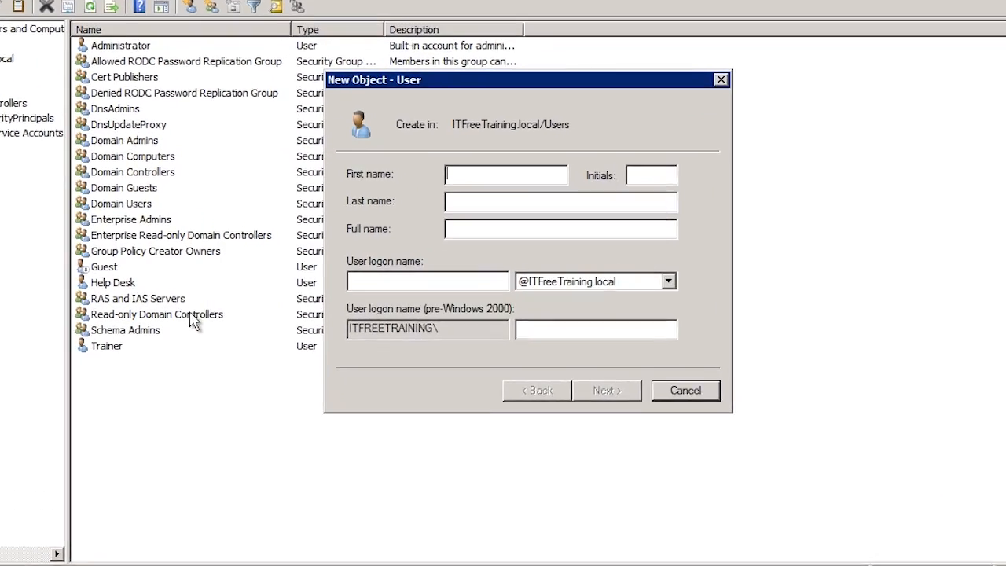
pyautogui.write('John')
pyautogui.press('Tab')
pyautogui.write('Doe')
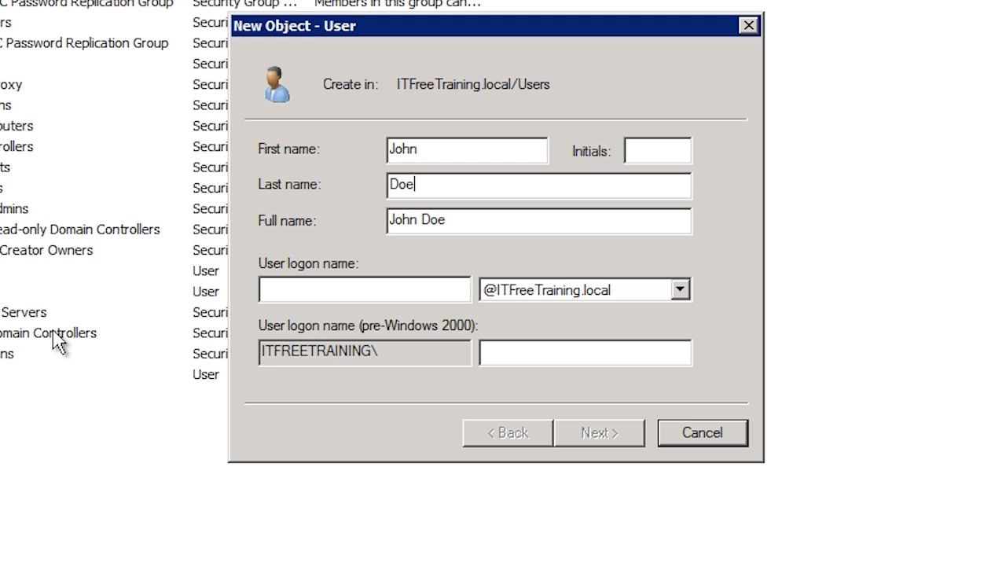
pyautogui.click(273, 297)
pyautogui.write('doej')
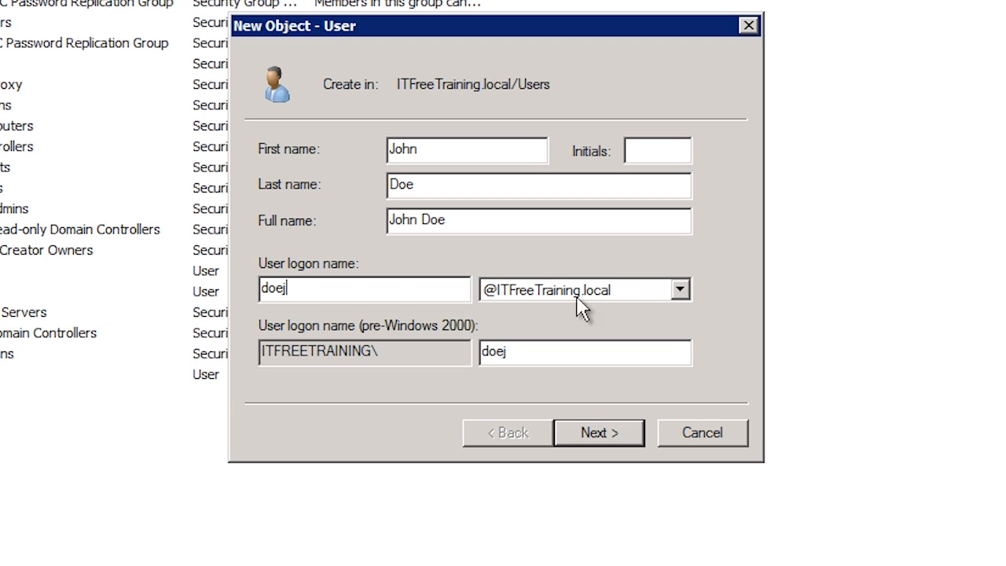
pyautogui.click(615, 292)
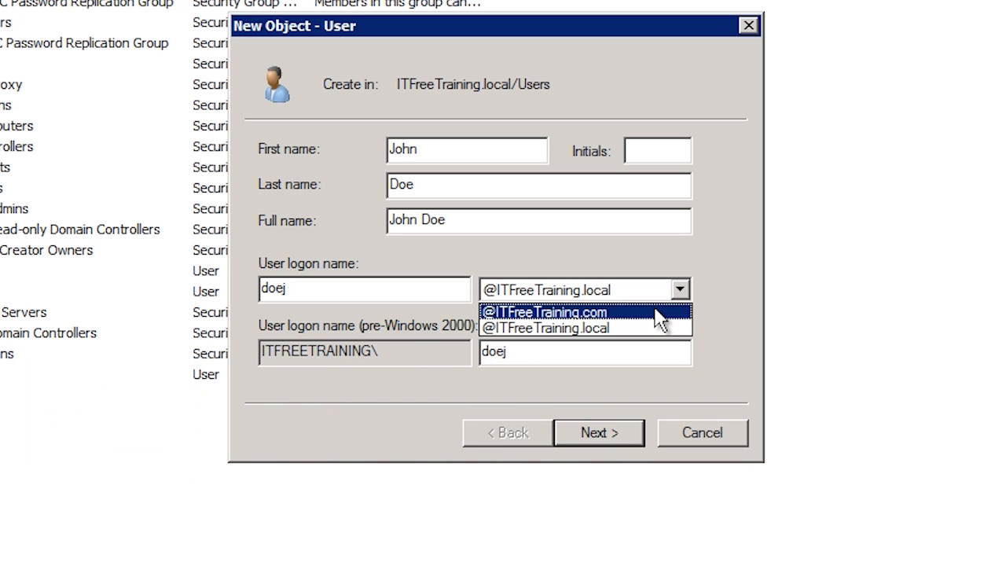
pyautogui.click(659, 313)
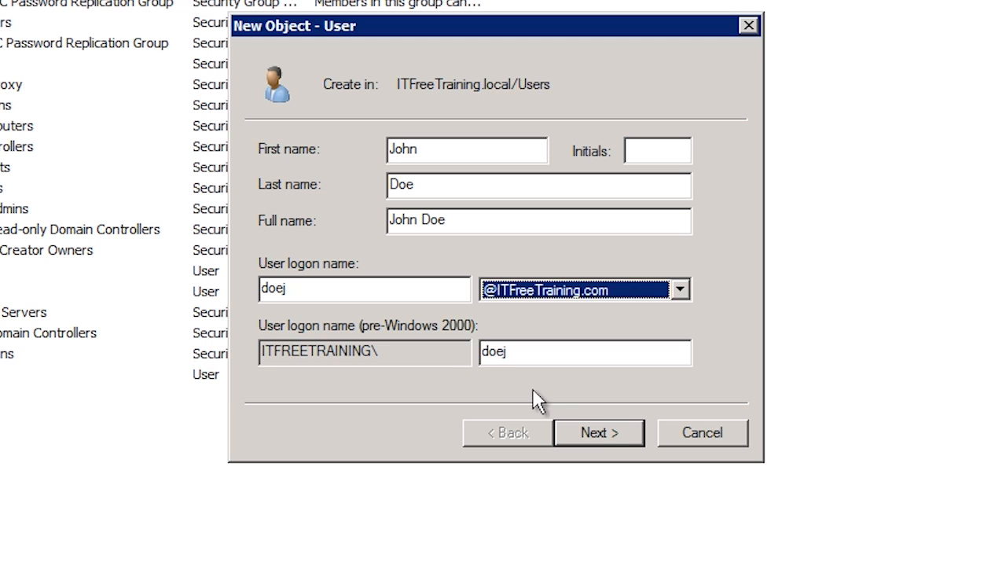
# Step: Advance the new-user wizard to the password page
pyautogui.click(603, 430)
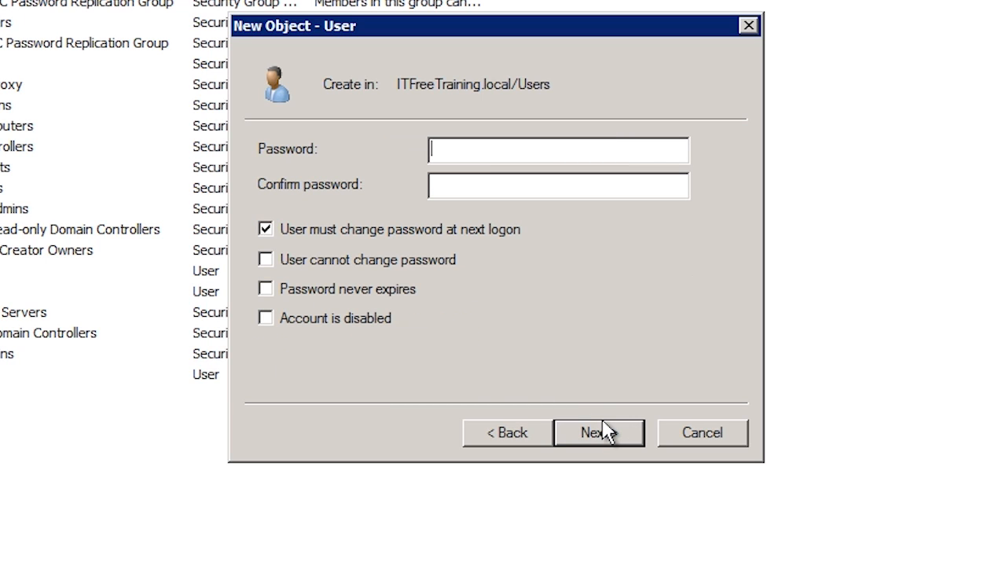
# Step: Enter the user's password and confirm it, keeping change-at-next-logon ticked
pyautogui.write('Password1')
pyautogui.press('Tab')
pyautogui.write('Password1')
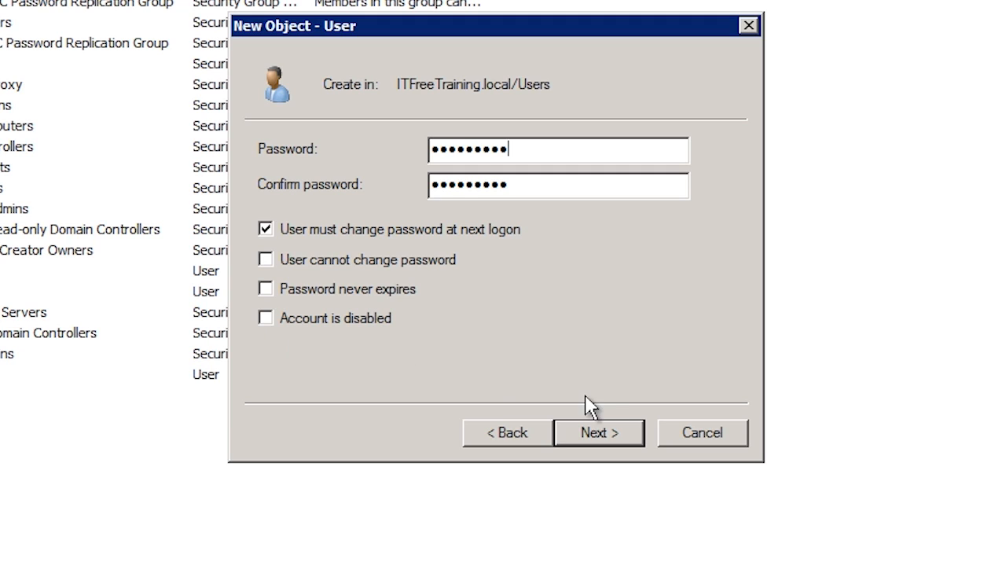
# Step: Review the account summary and finish creating the user
pyautogui.click(635, 433)
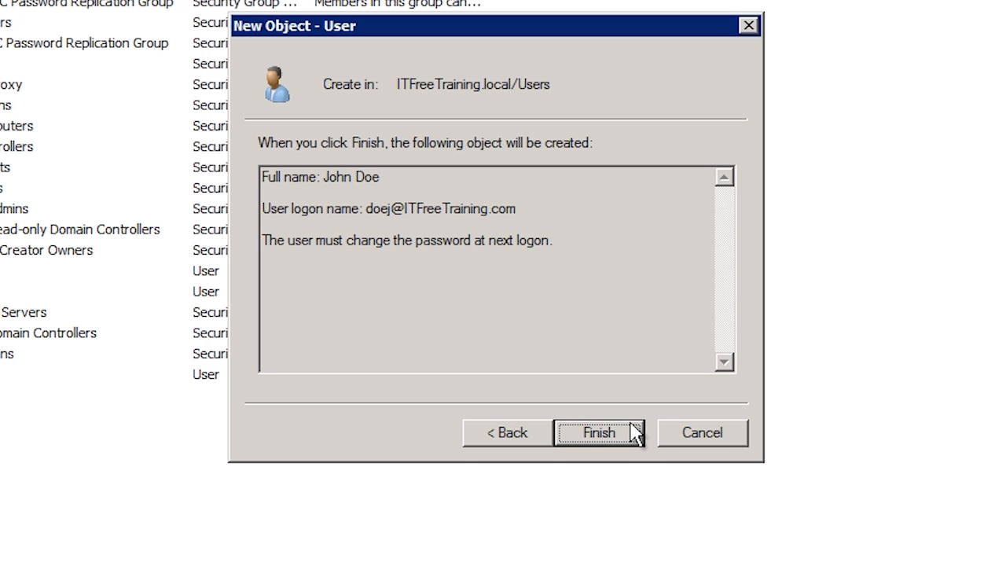
pyautogui.click(634, 433)
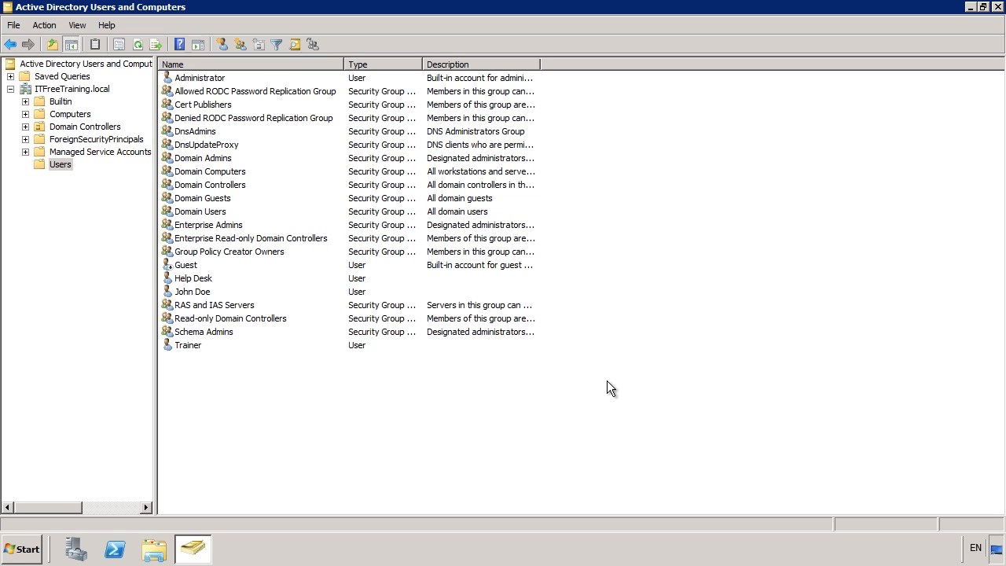
# Step: Open the Properties of the newly created user account
pyautogui.click(208, 292)
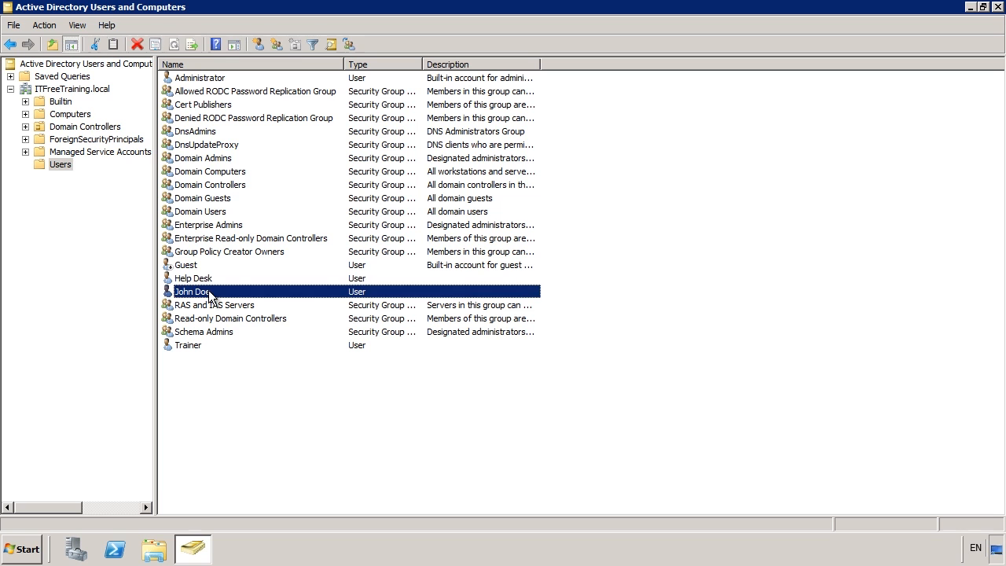
pyautogui.rightClick(209, 291)
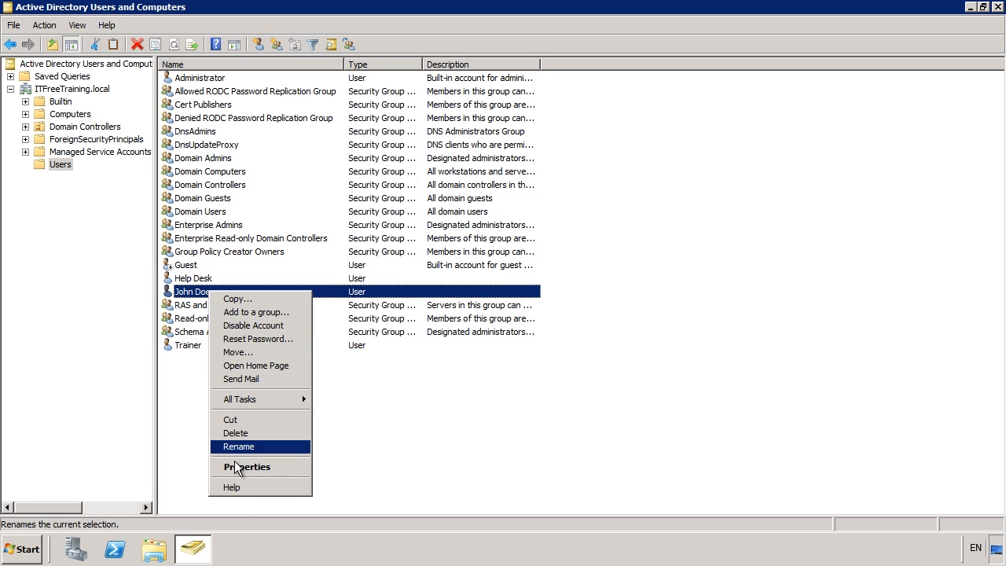
pyautogui.click(298, 467)
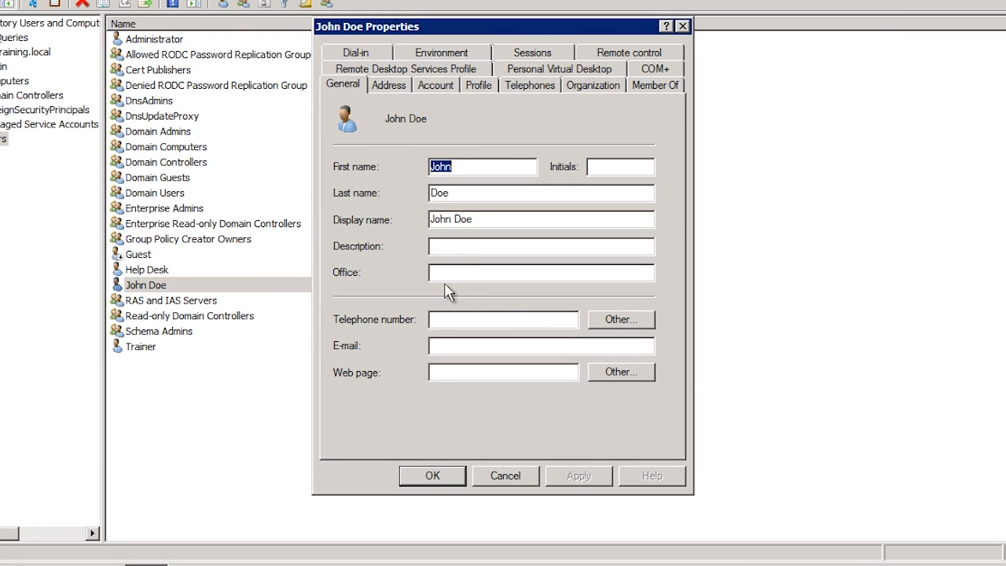
# Step: Set the user's Description to Accounts and Office to Main office
pyautogui.click(452, 249)
pyautogui.write('Accounts')
pyautogui.press('Tab')
pyautogui.write('Main office')
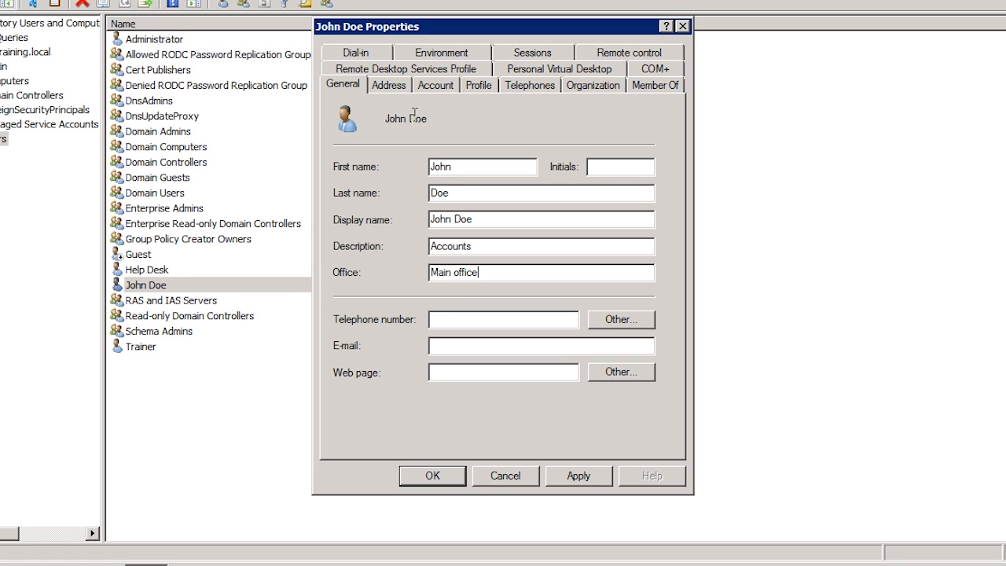
pyautogui.click(403, 94)
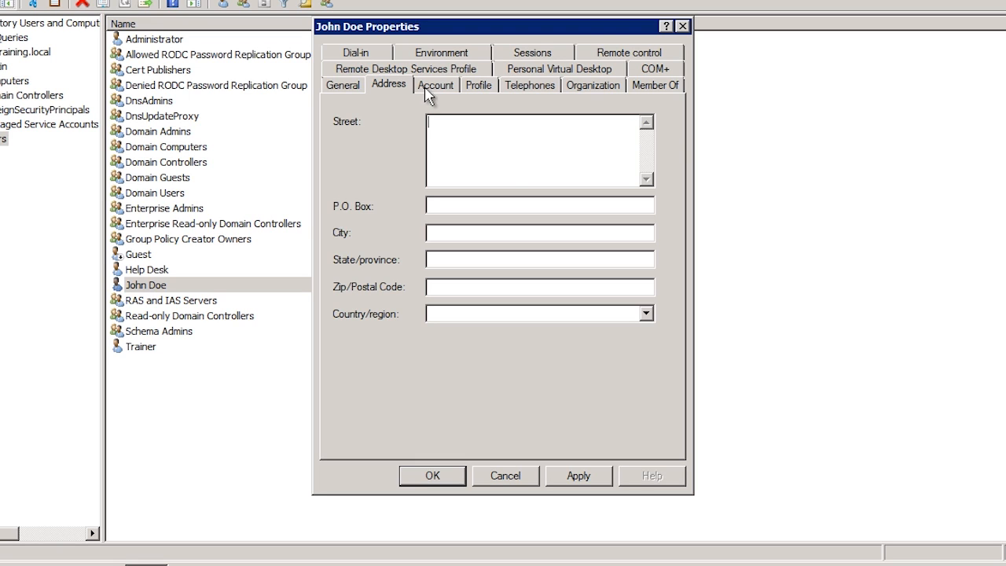
# Step: Show the Account tab and its list of logon name suffixes
pyautogui.click(433, 88)
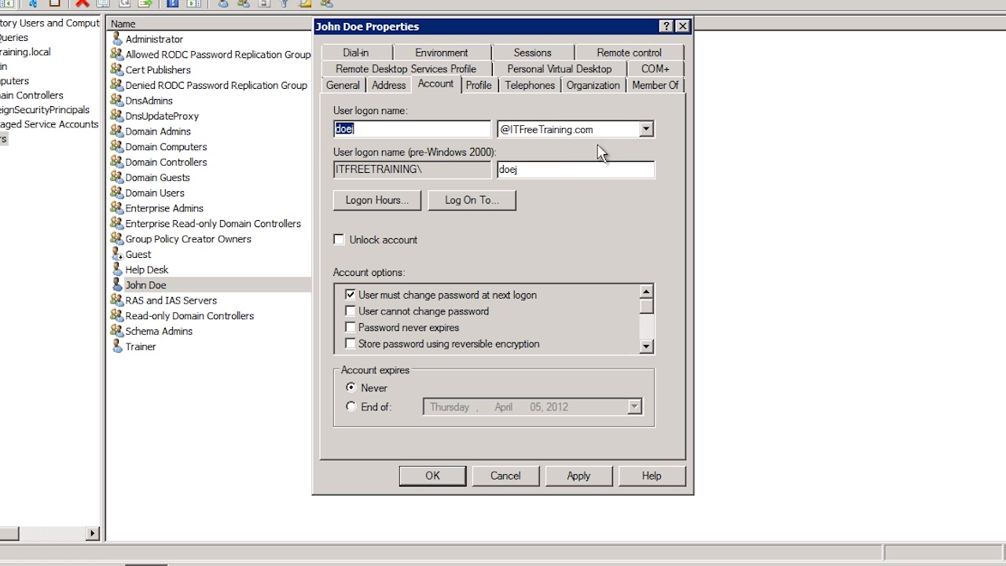
pyautogui.click(644, 130)
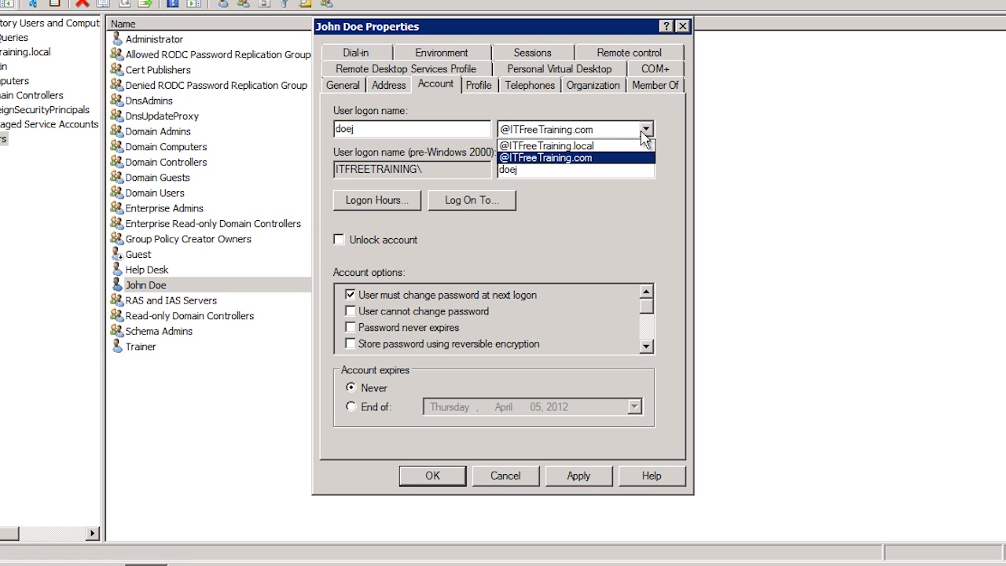
pyautogui.click(676, 133)
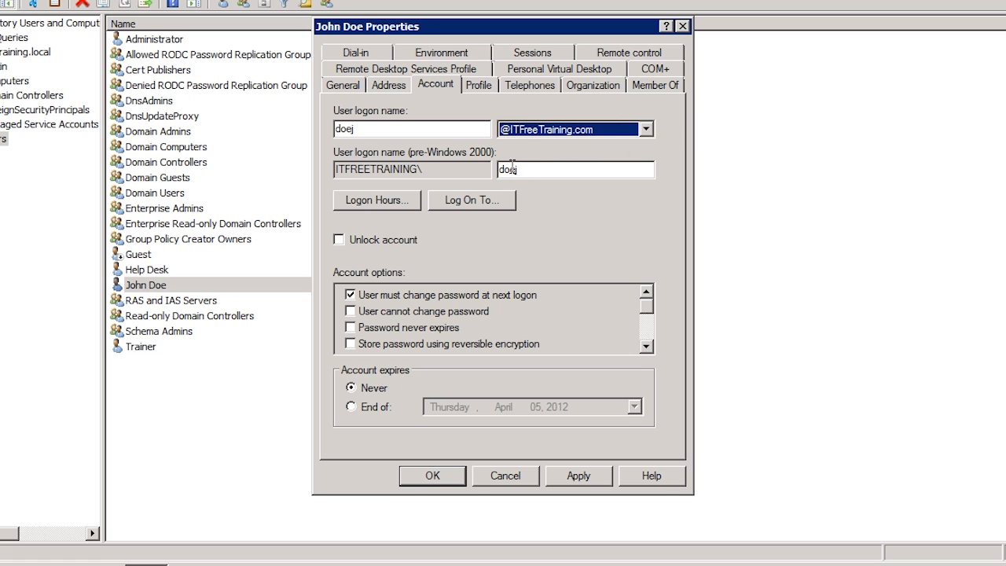
# Step: Deny logon from midnight to 6 AM, 5 PM to midnight, and Friday–Saturday daytime
pyautogui.click(405, 206)
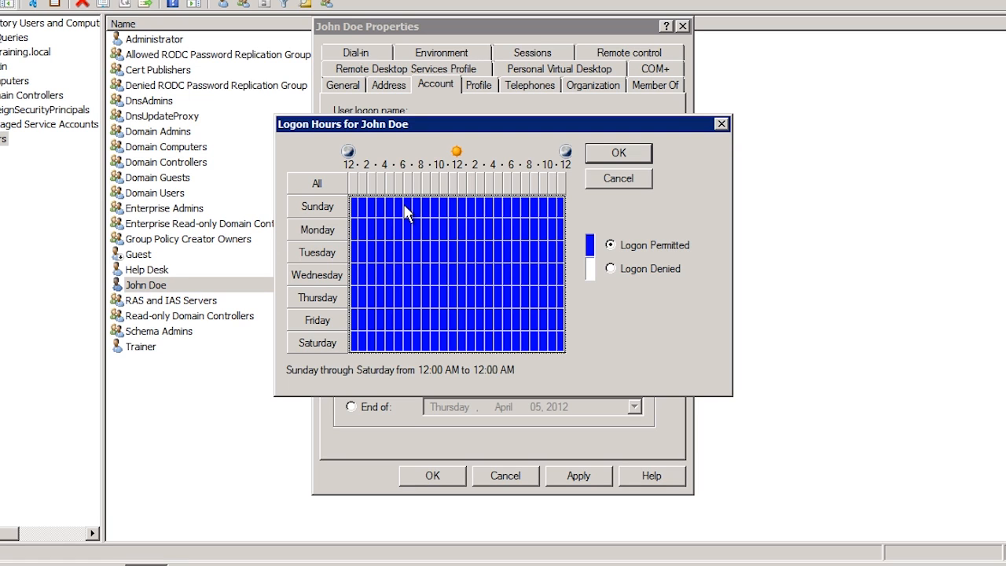
pyautogui.moveTo(399, 207); pyautogui.dragTo(345, 351)
pyautogui.click(610, 269)
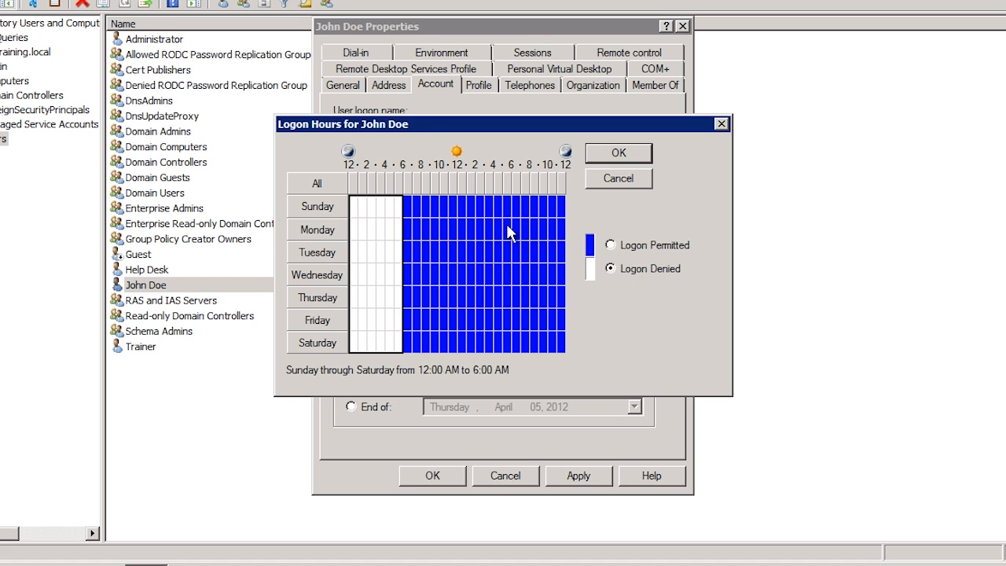
pyautogui.moveTo(506, 214); pyautogui.dragTo(566, 354)
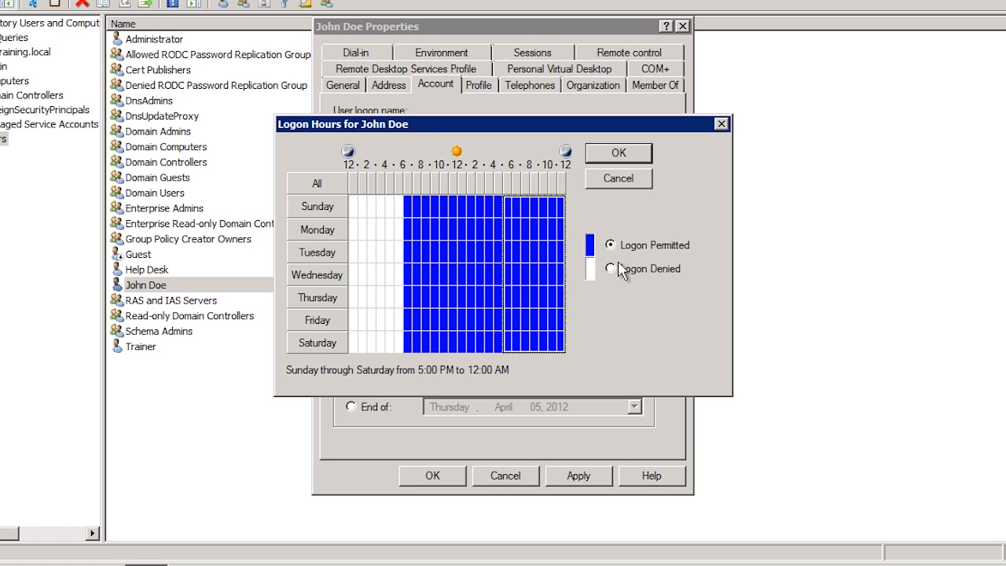
pyautogui.click(619, 269)
pyautogui.moveTo(398, 322); pyautogui.dragTo(546, 352)
pyautogui.click(620, 269)
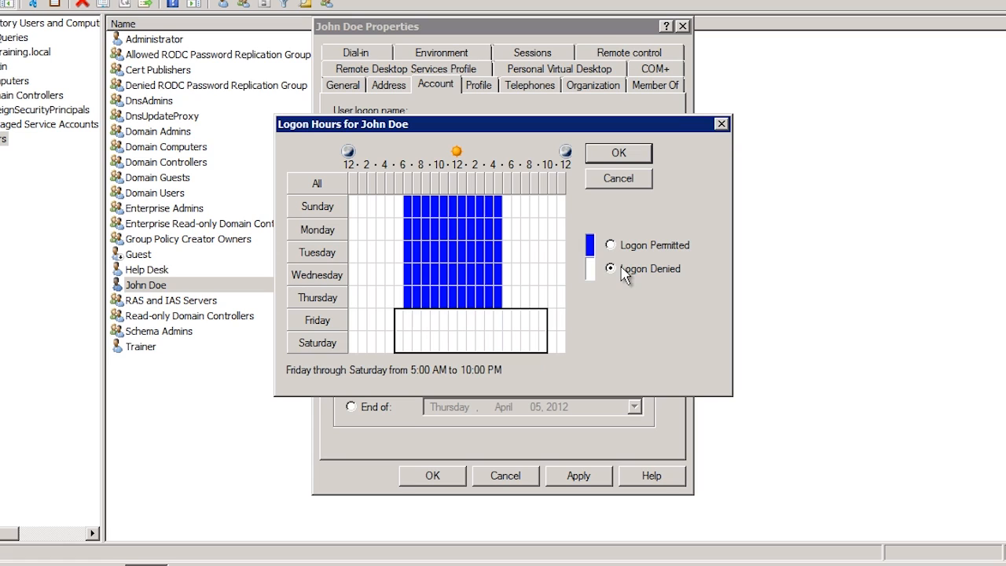
pyautogui.click(621, 154)
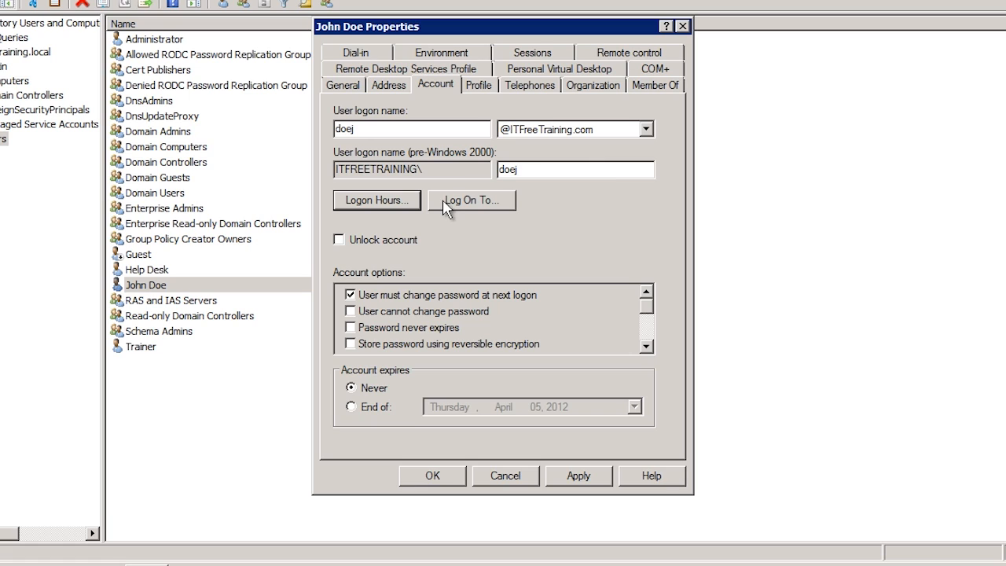
# Step: Switch Log On To to The following computers, then discard the restriction
pyautogui.click(498, 209)
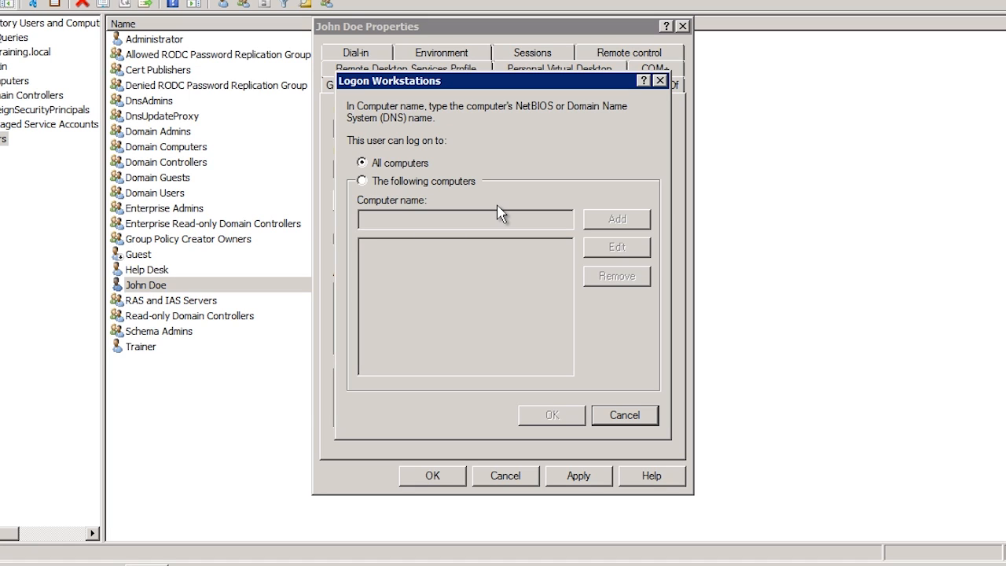
pyautogui.click(371, 182)
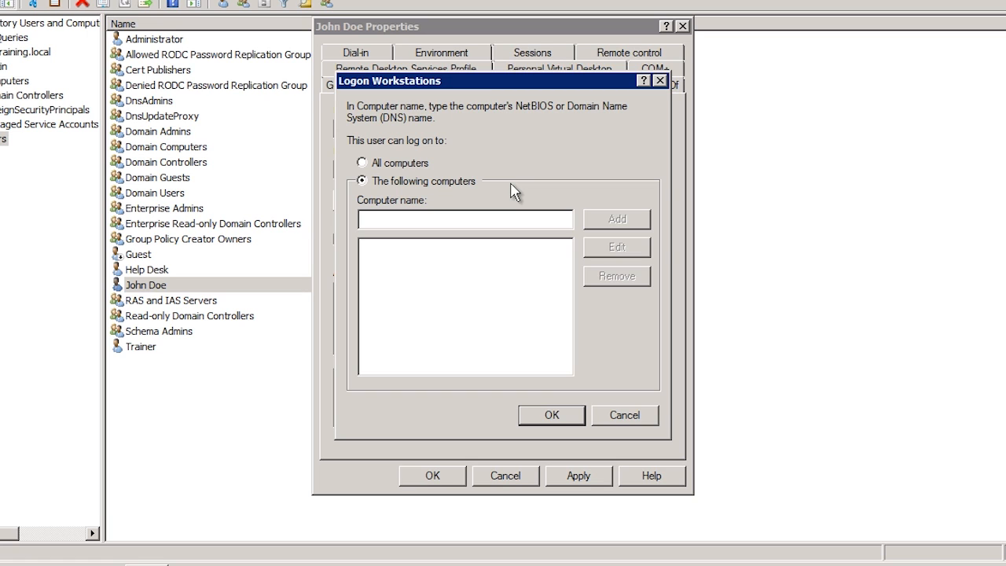
pyautogui.click(614, 417)
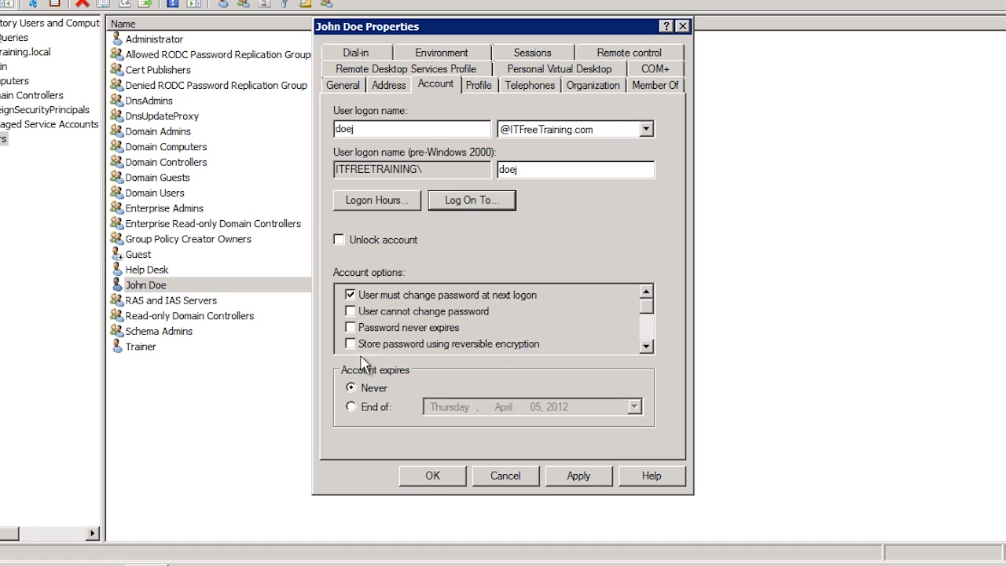
pyautogui.click(645, 346)
pyautogui.click(645, 347)
pyautogui.click(645, 347)
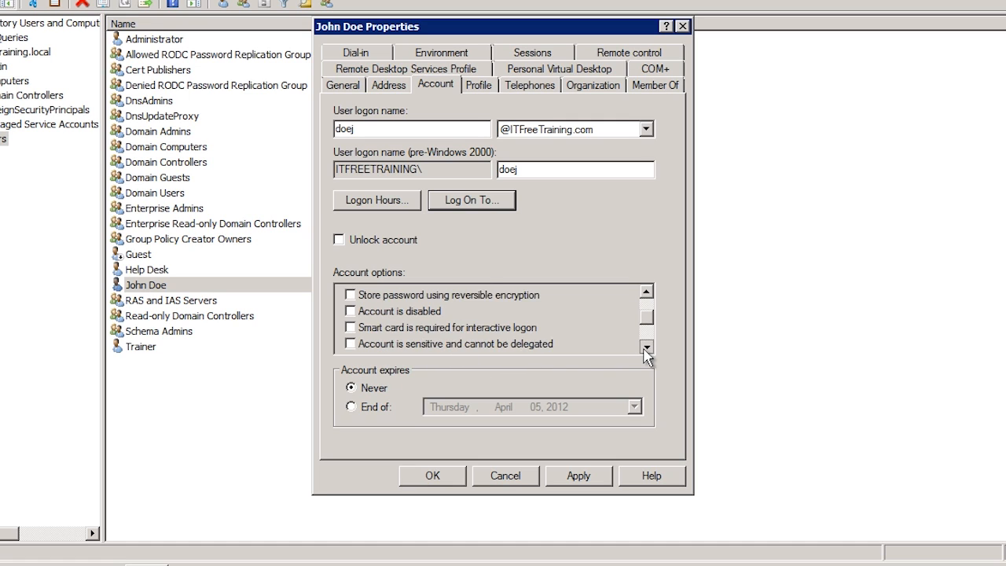
pyautogui.click(645, 347)
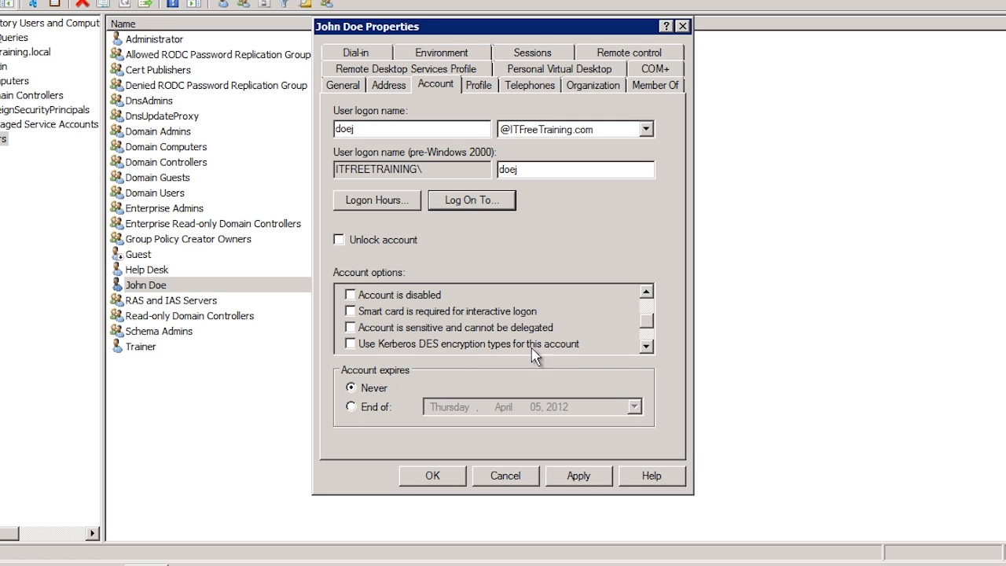
# Step: Bring up the user's Properties on the Account tab and review the full Account options list
pyautogui.click(646, 349)
pyautogui.click(645, 350)
pyautogui.click(646, 346)
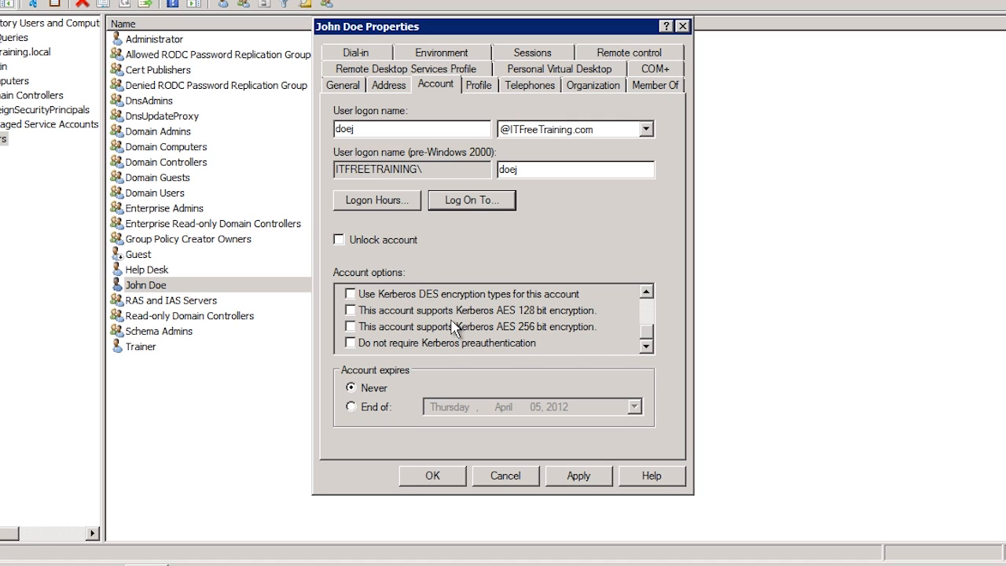
pyautogui.click(350, 325)
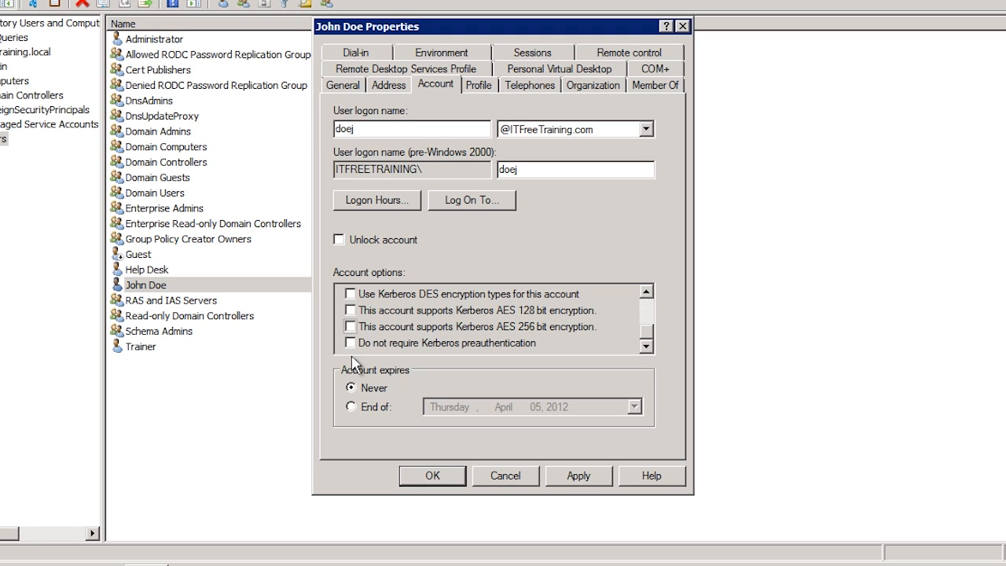
# Step: Try End of: under Account expires, leave it at Never, and show the Profile tab
pyautogui.click(351, 406)
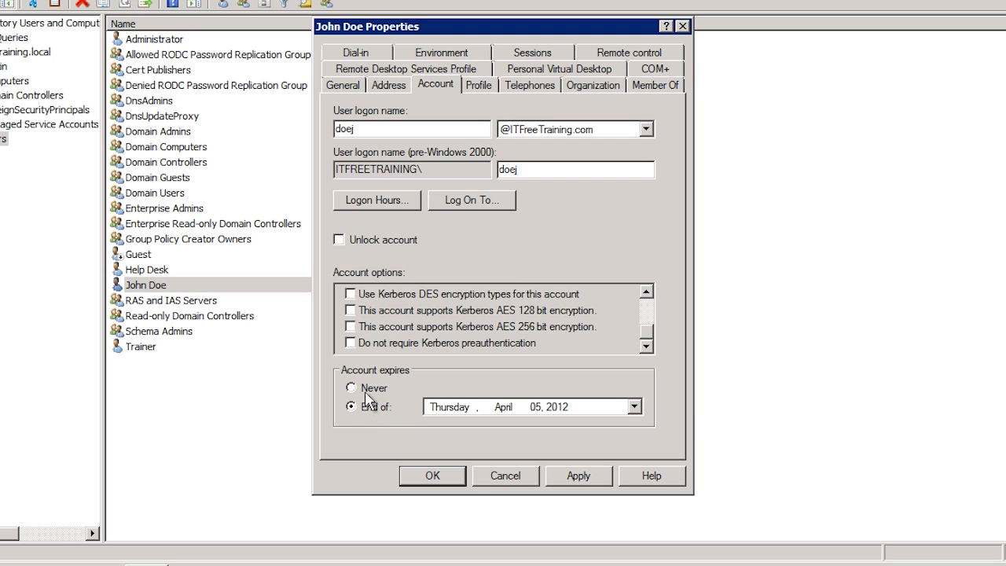
pyautogui.click(365, 390)
pyautogui.click(489, 88)
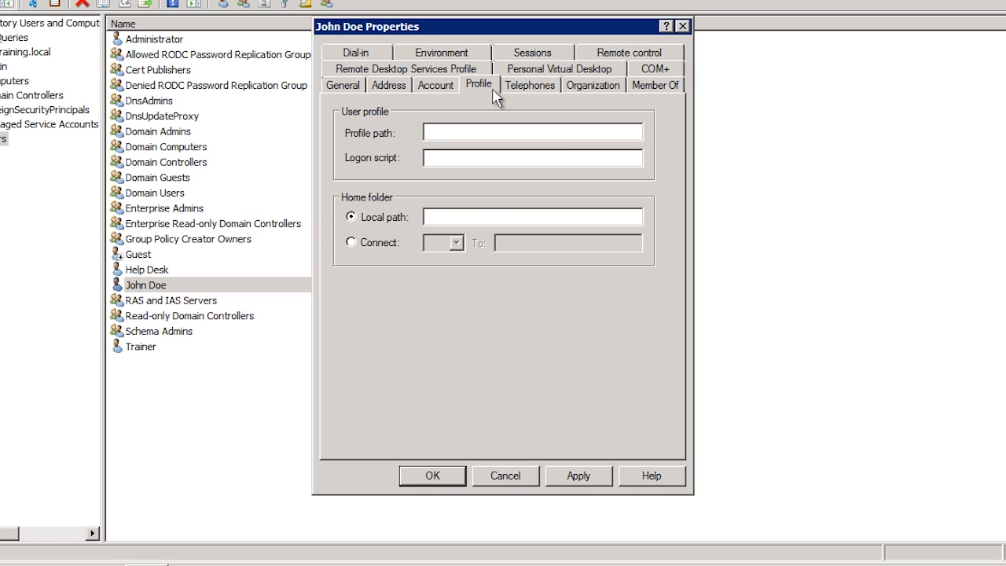
# Step: Set the profile path to \\fs1\profiles\%username% and the logon script to mapdrives.bat
pyautogui.click(446, 132)
pyautogui.write('\\\\fs1\\profiles\\%username%')
pyautogui.click(440, 155)
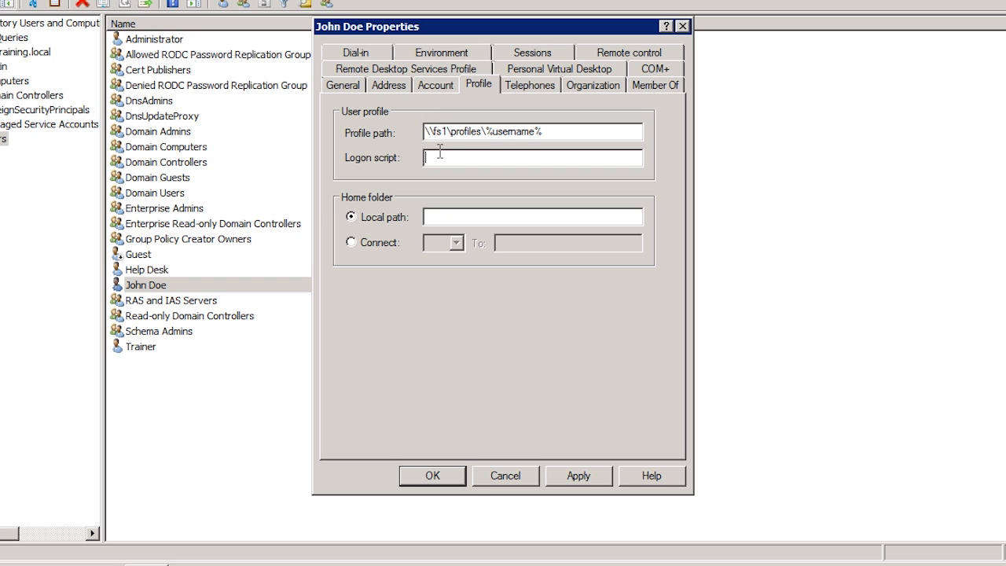
pyautogui.write('mapdrives.bat')
# Step: Connect home drive H: to the network path \fs1\homes\%usernames%
pyautogui.click(445, 218)
pyautogui.write('\\fs1\\homes\\%u')
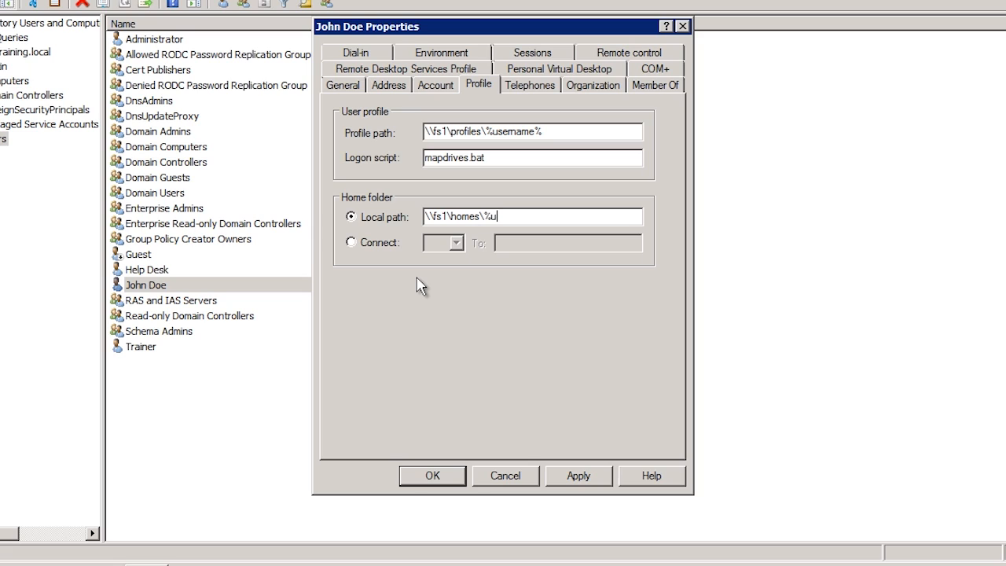
pyautogui.write('sernames%')
pyautogui.moveTo(554, 216); pyautogui.dragTo(374, 223)
pyautogui.hotkey('ctrl', 'c')
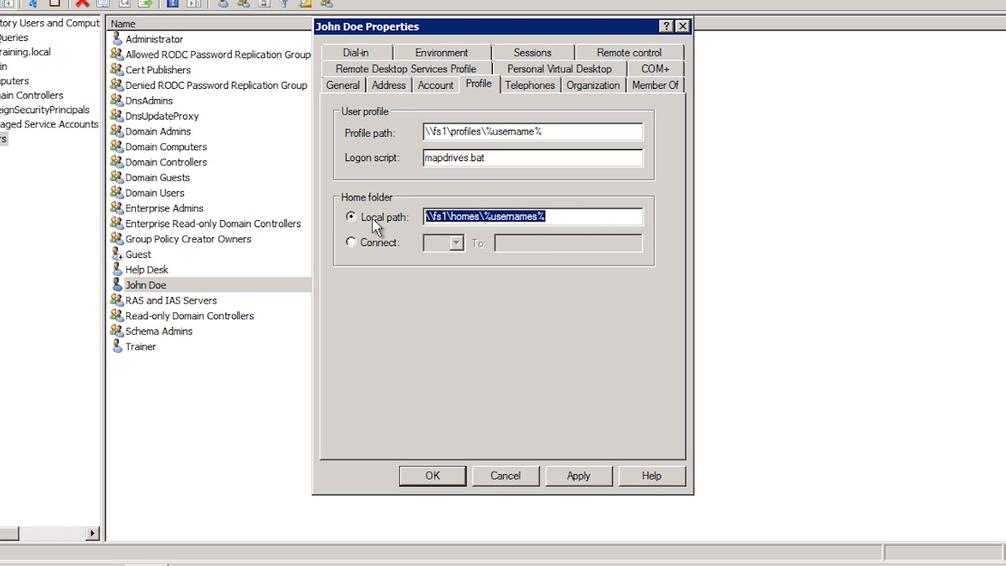
pyautogui.click(375, 243)
pyautogui.click(455, 243)
pyautogui.click(443, 301)
pyautogui.click(496, 244)
pyautogui.hotkey('ctrl', 'v')
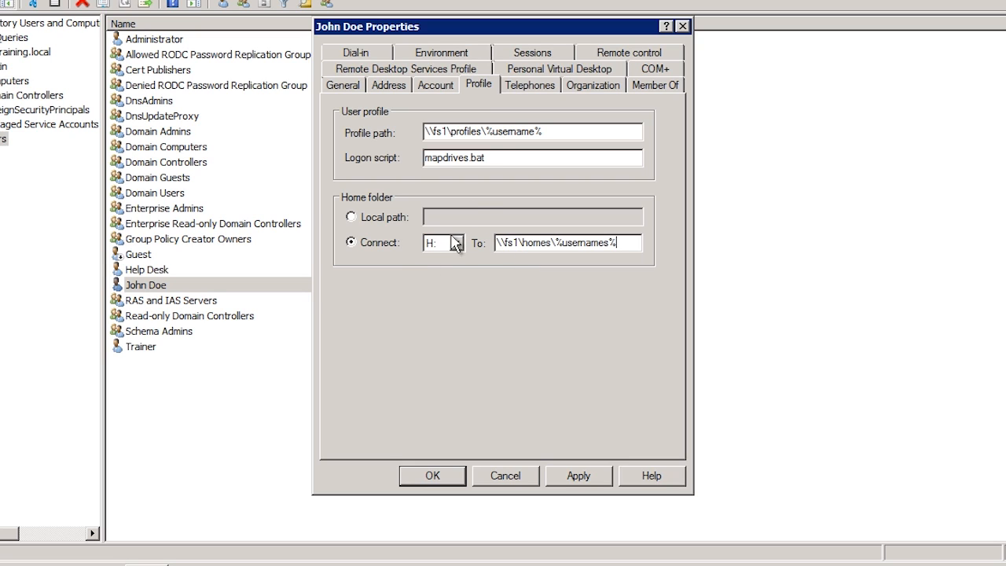
pyautogui.click(525, 88)
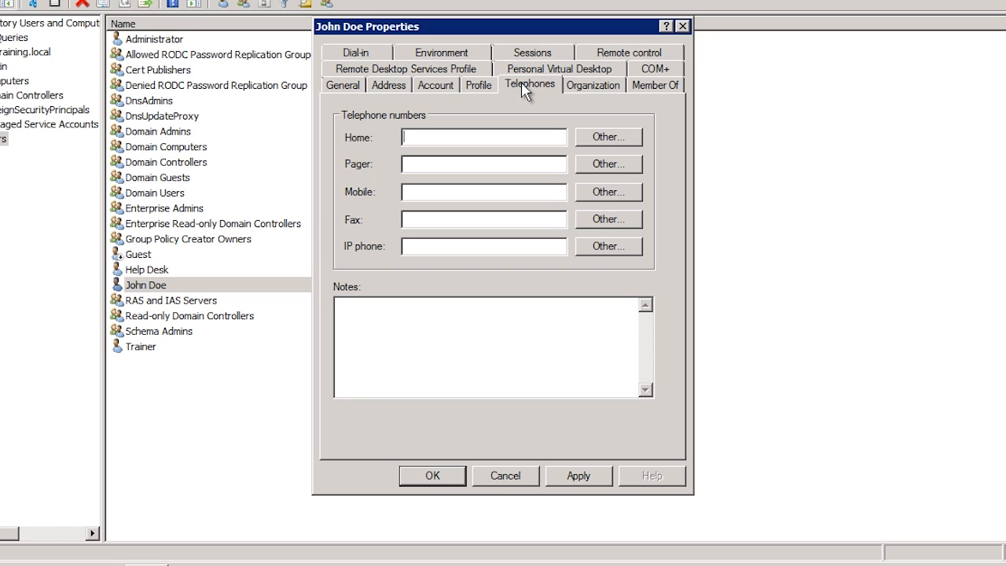
# Step: Check the Organization details, then show the user's groups: only Domain Users
pyautogui.click(576, 88)
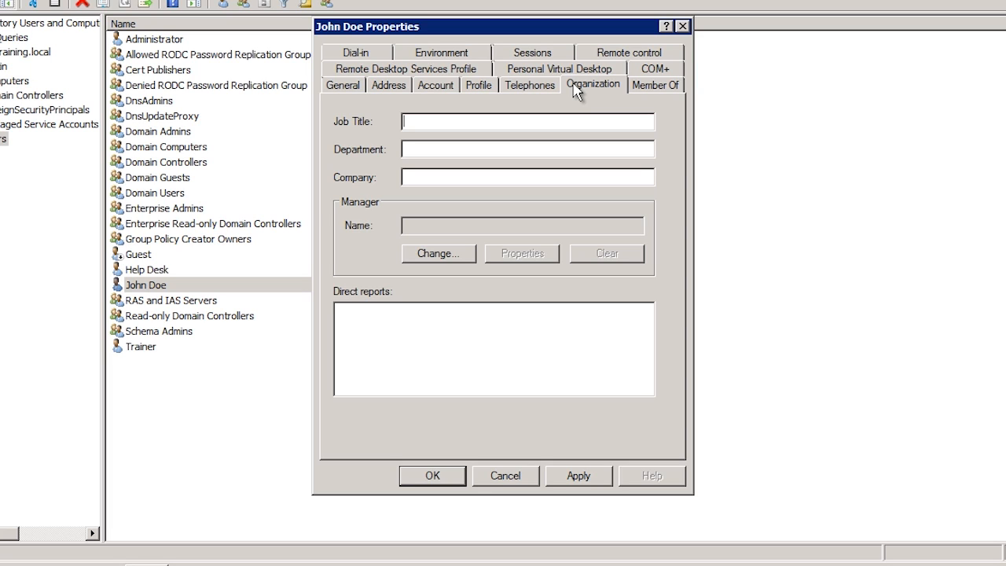
pyautogui.click(644, 88)
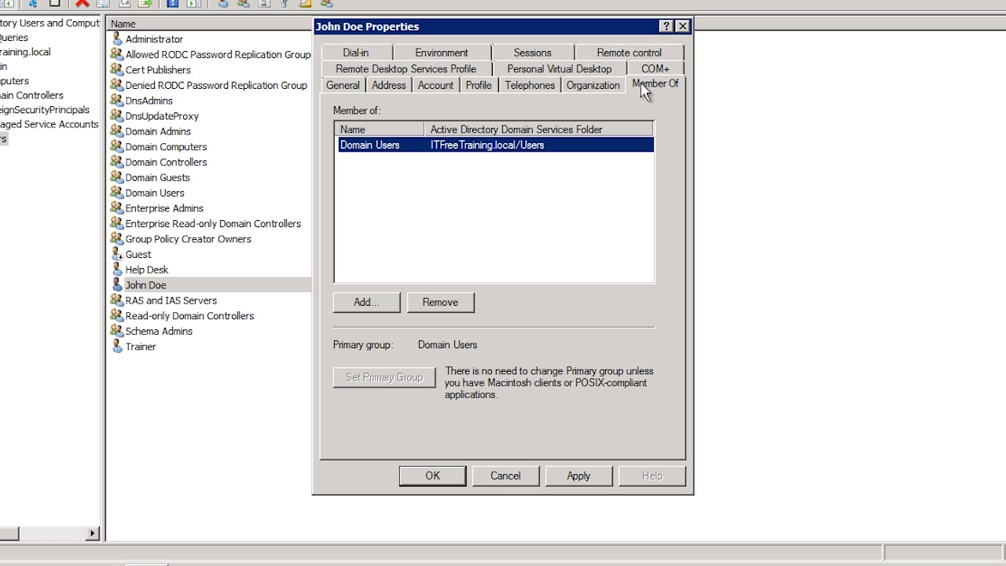
# Step: Add the user to the Domain Admins group by entering 'dom'
pyautogui.click(367, 302)
pyautogui.write('dom')
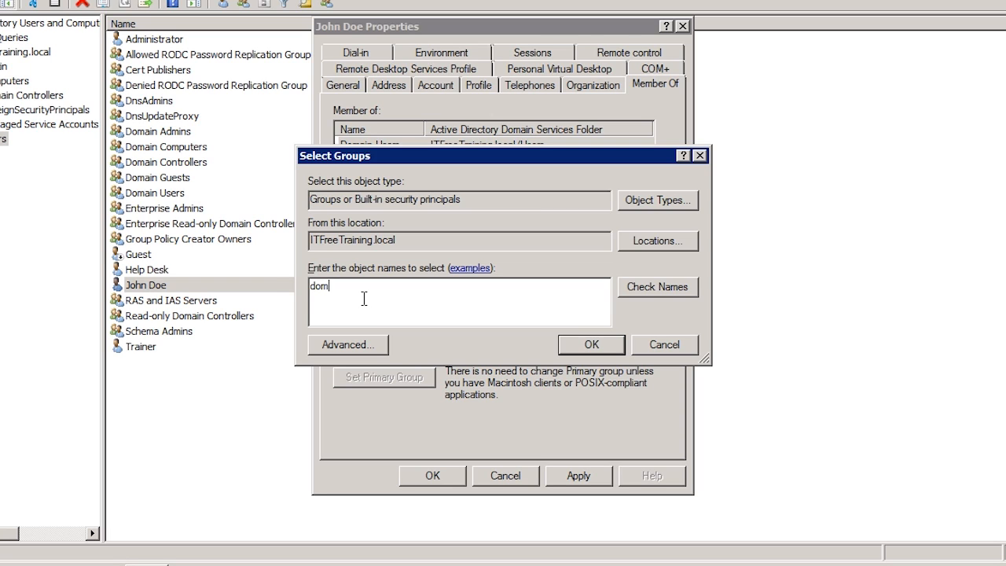
pyautogui.press('Return')
pyautogui.click(377, 151)
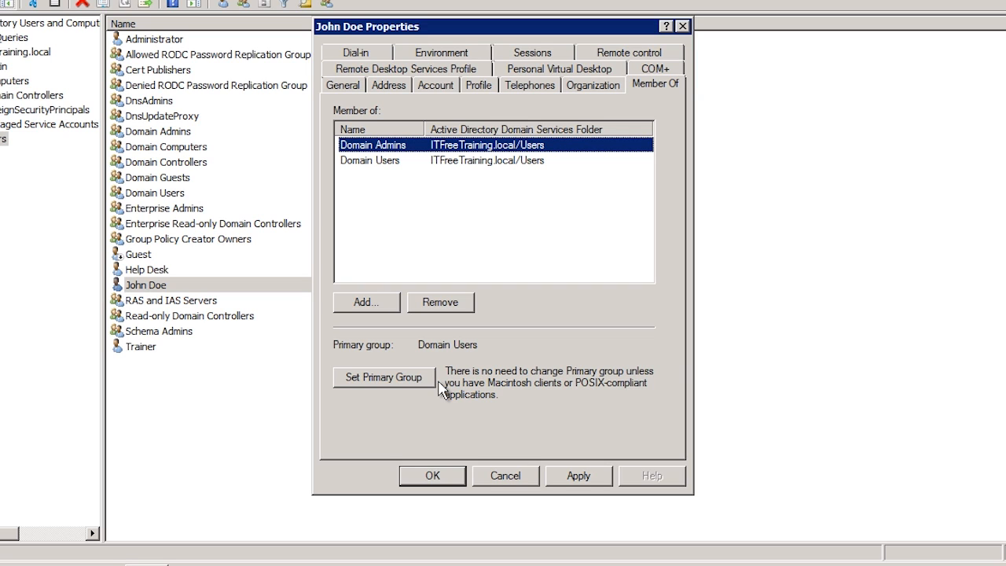
pyautogui.click(396, 74)
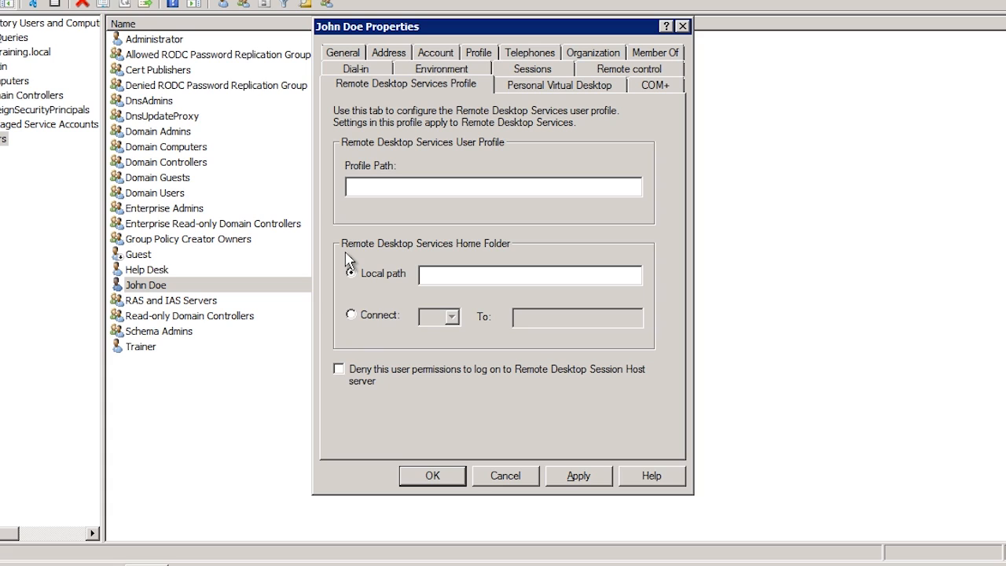
# Step: Check and uncheck 'Deny this user permissions to log on to Remote Desktop Session Host server'
pyautogui.click(340, 371)
pyautogui.click(340, 370)
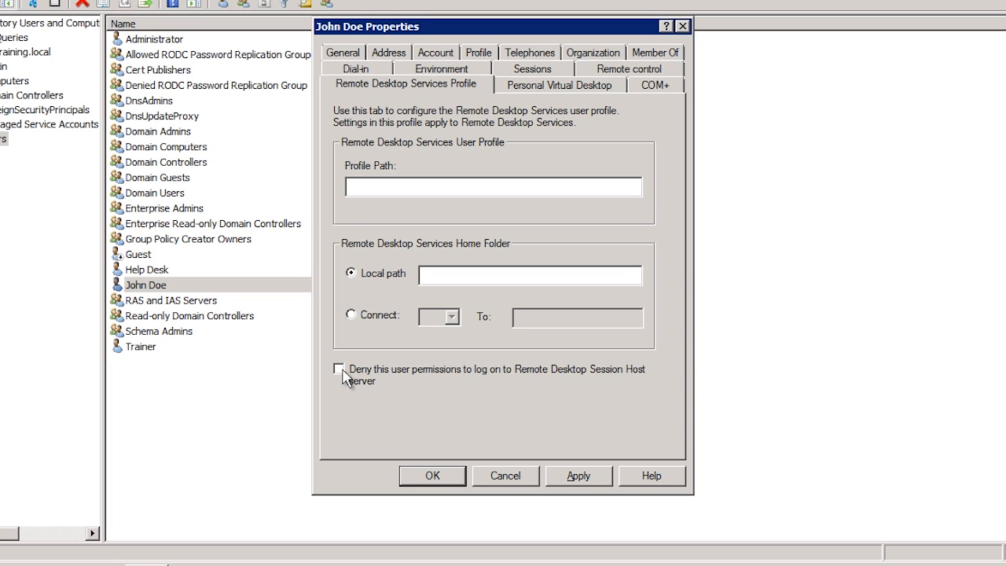
# Step: Toggle 'Assign a personal virtual desktop' on and off, leaving none assigned
pyautogui.click(587, 92)
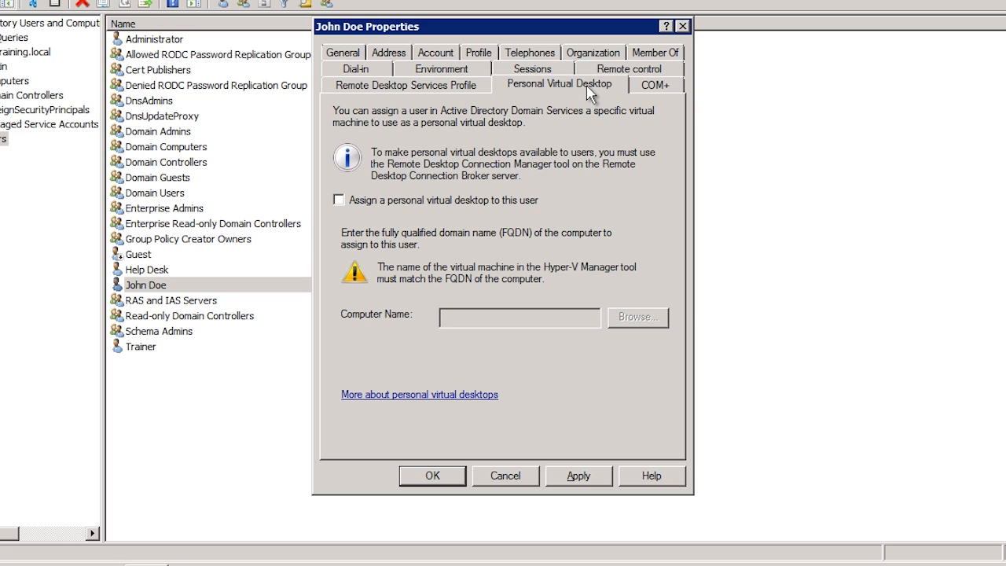
pyautogui.click(338, 201)
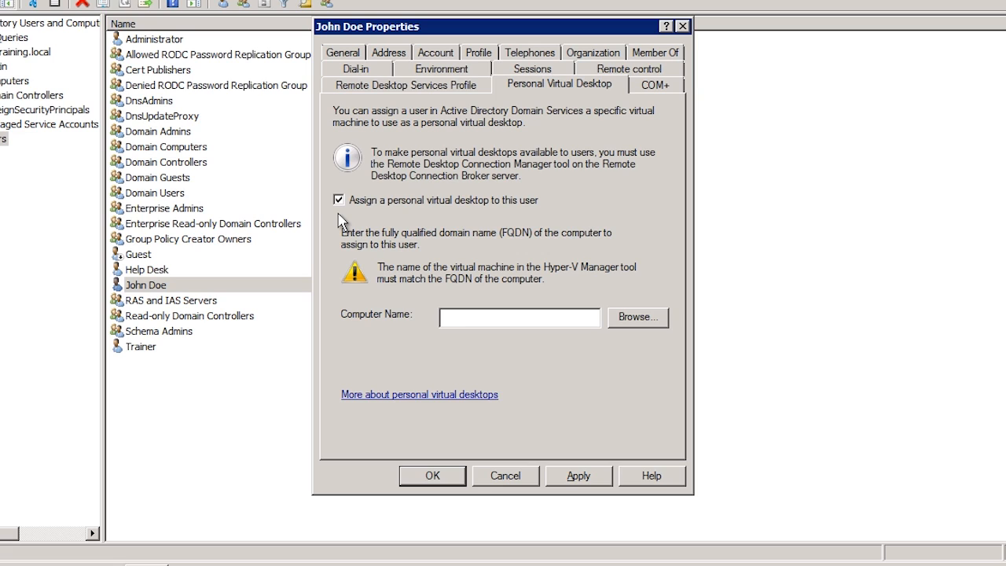
pyautogui.click(339, 200)
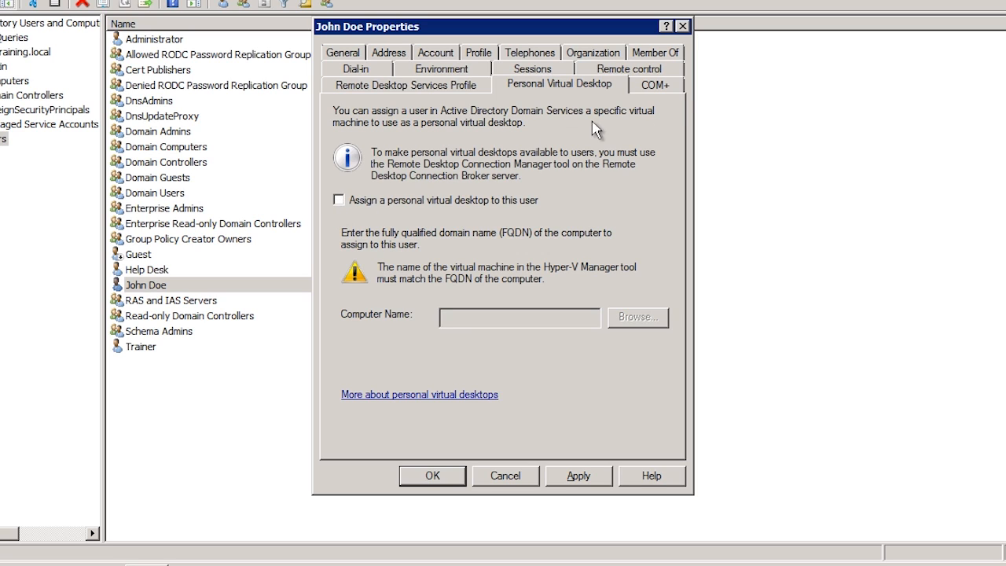
pyautogui.click(681, 84)
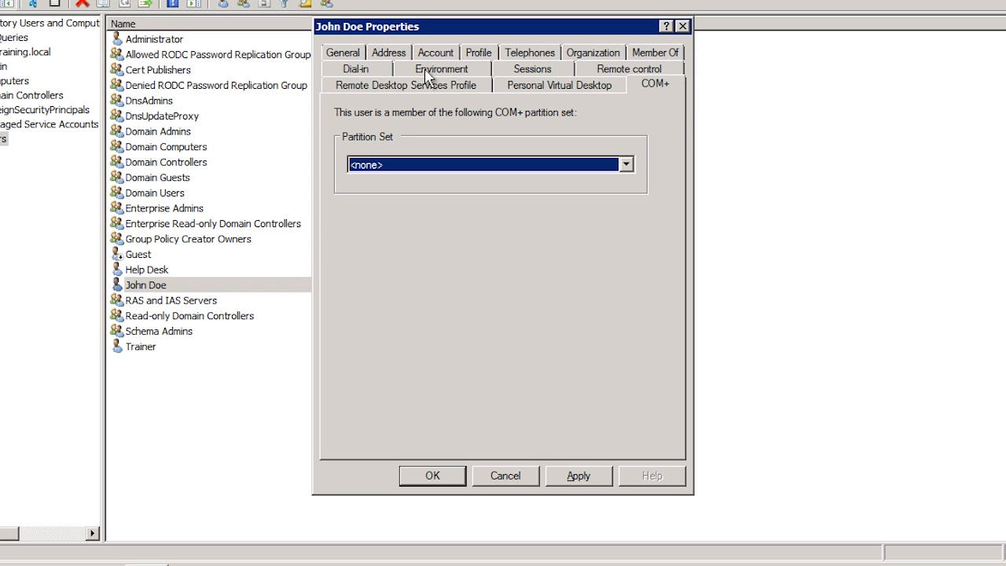
# Step: Show John Doe's Dial-in network access and callback settings
pyautogui.click(389, 74)
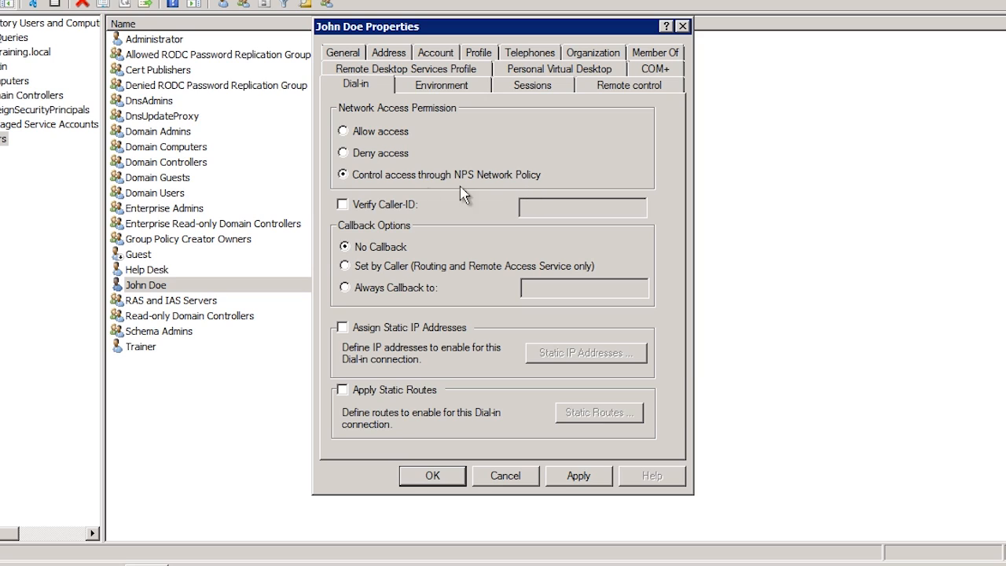
# Step: Turn on caller-ID verification and cancel the static IP and static routes dialogs
pyautogui.click(342, 204)
pyautogui.click(343, 327)
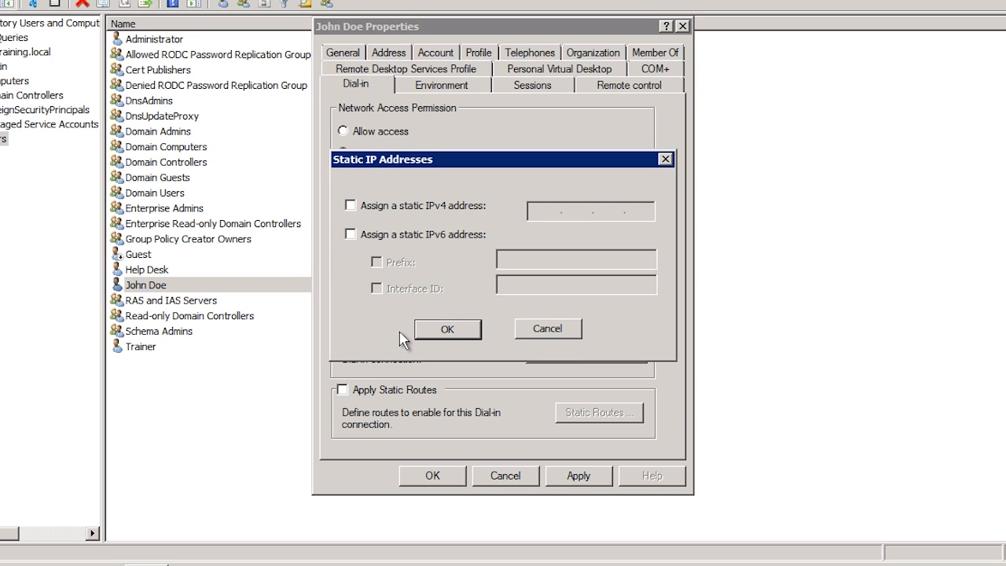
pyautogui.click(534, 341)
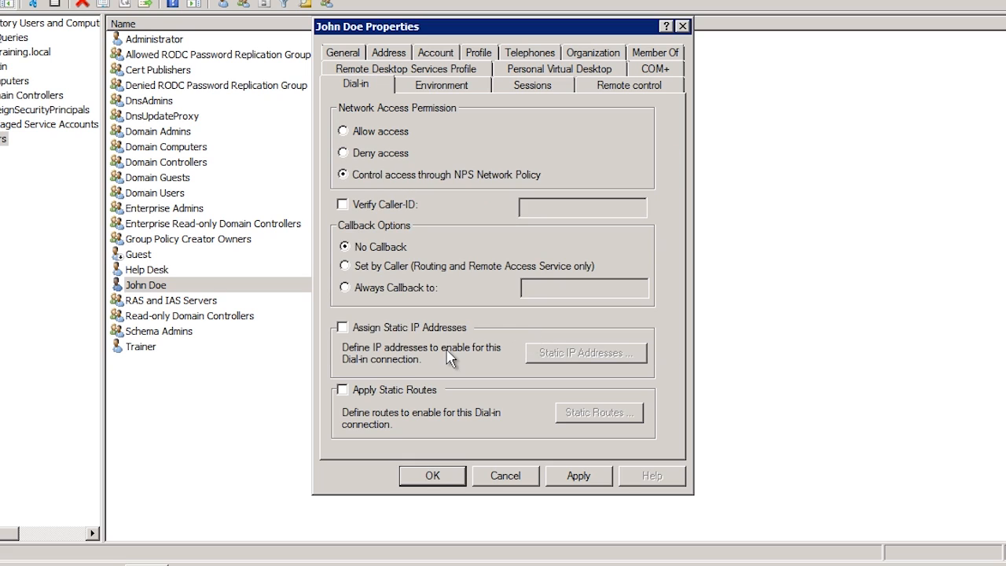
pyautogui.click(341, 390)
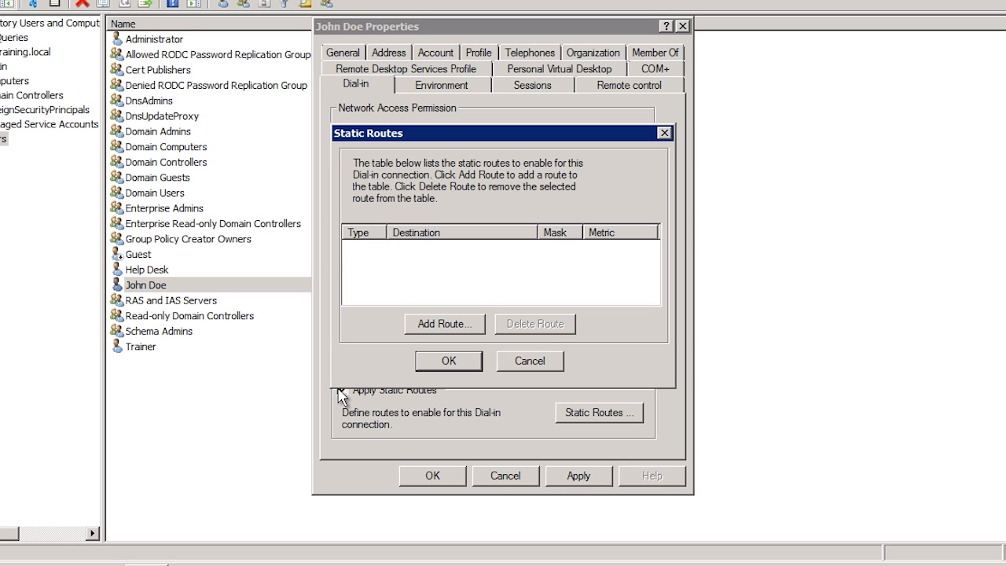
pyautogui.click(520, 360)
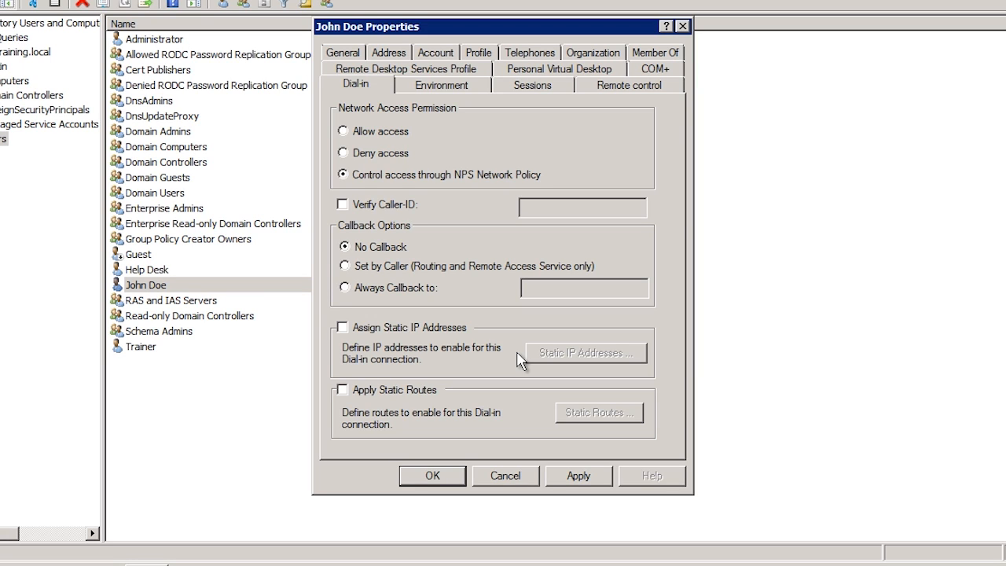
pyautogui.click(441, 85)
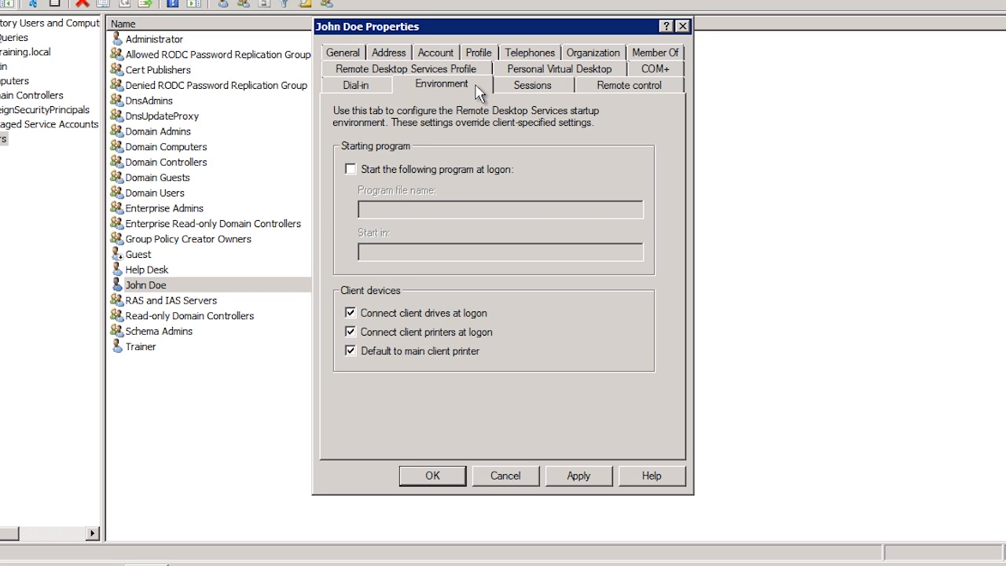
# Step: Enable 'Start the following program at logon', then show the Sessions settings
pyautogui.click(350, 169)
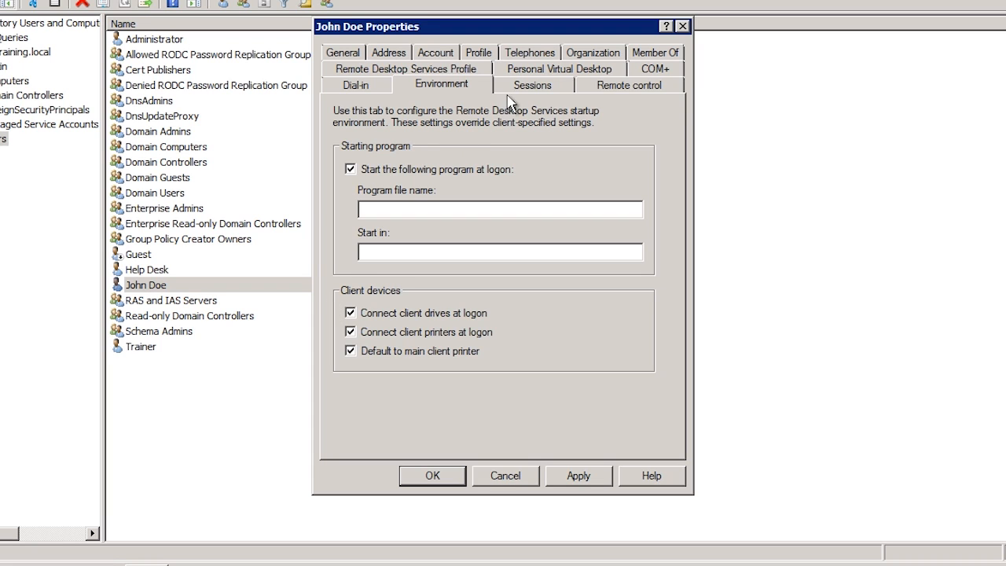
pyautogui.click(553, 85)
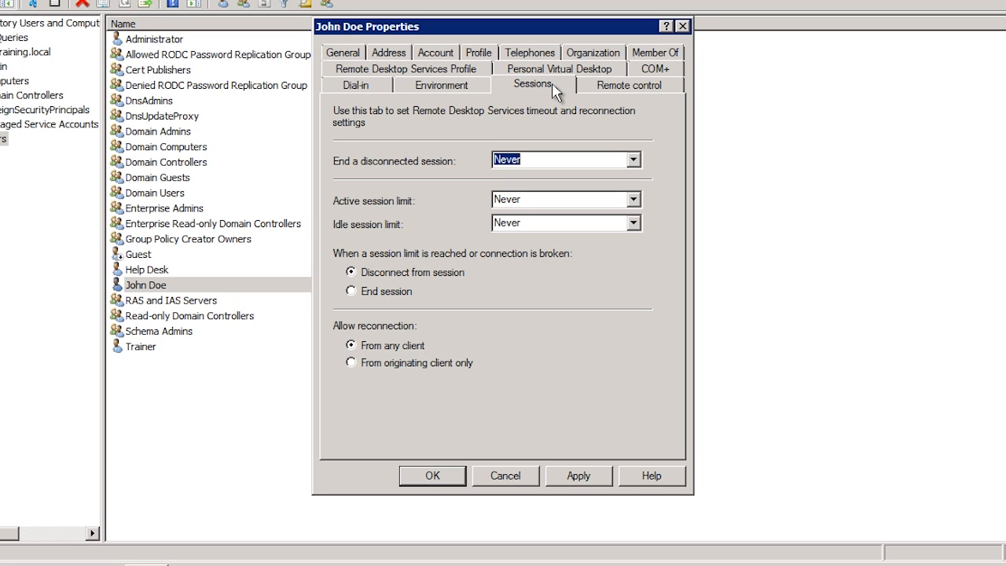
# Step: Show the timeout choices for ending a disconnected session
pyautogui.click(633, 159)
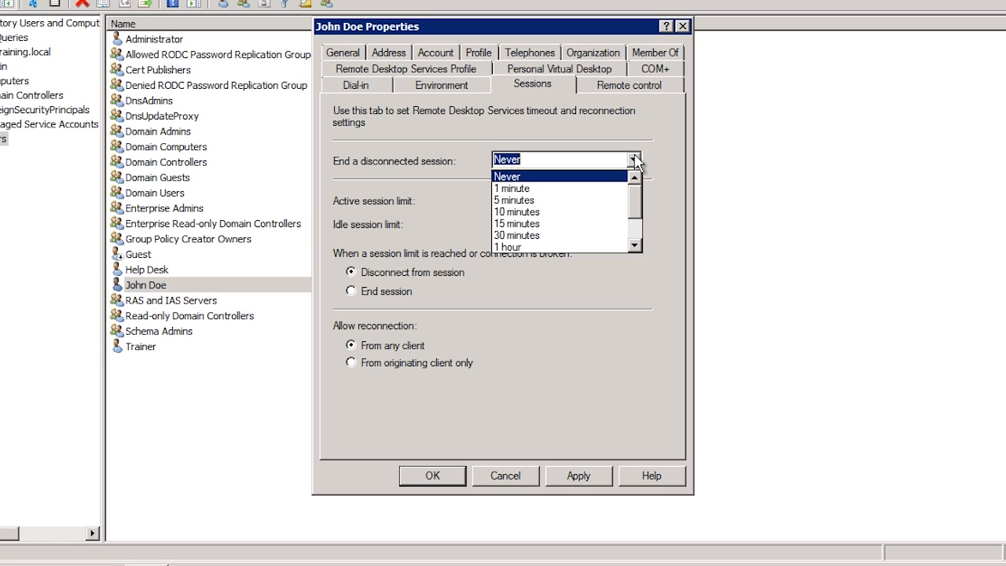
# Step: Leave the disconnected, active and idle session limits all set to Never
pyautogui.click(648, 162)
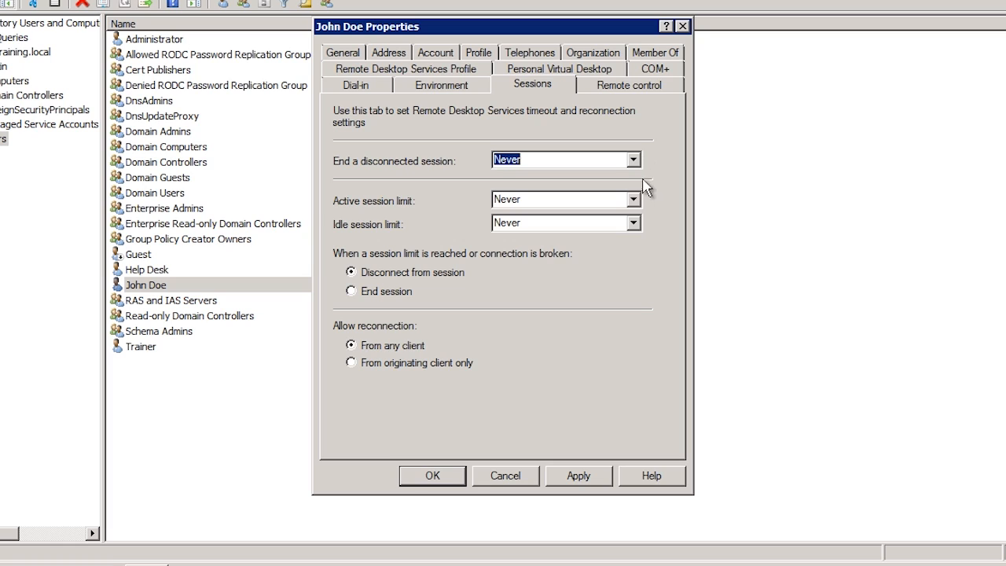
pyautogui.click(636, 203)
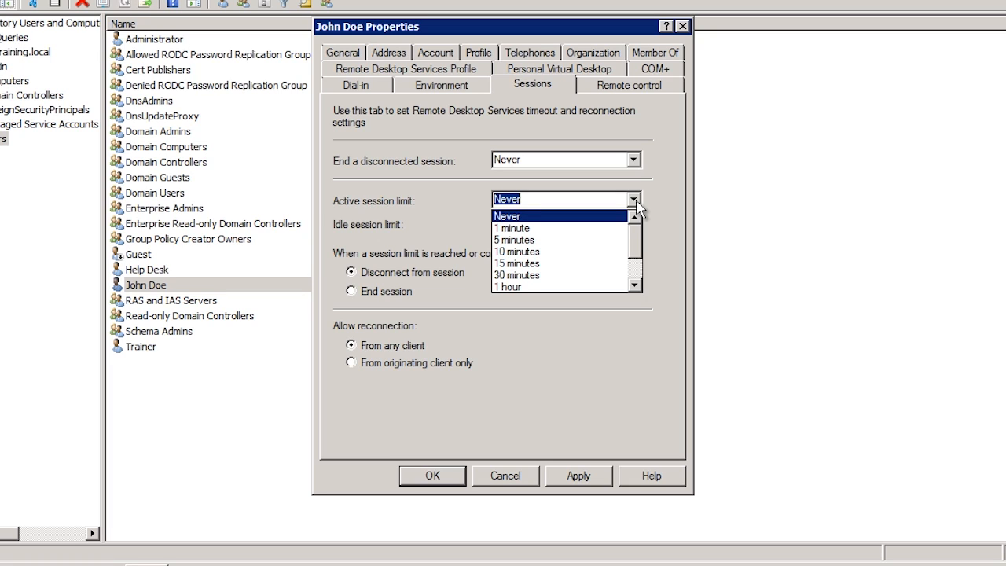
pyautogui.click(678, 208)
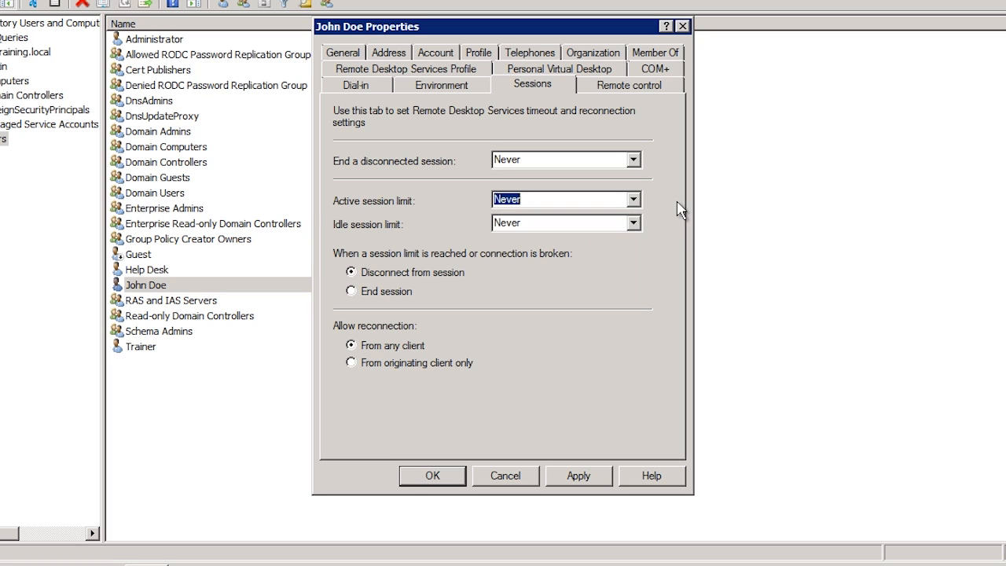
pyautogui.click(633, 224)
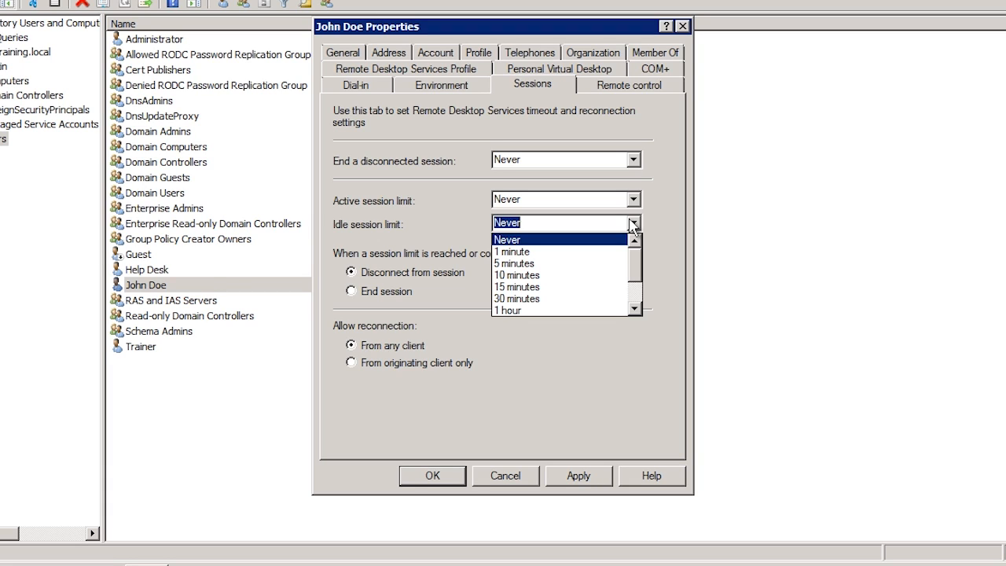
pyautogui.click(649, 225)
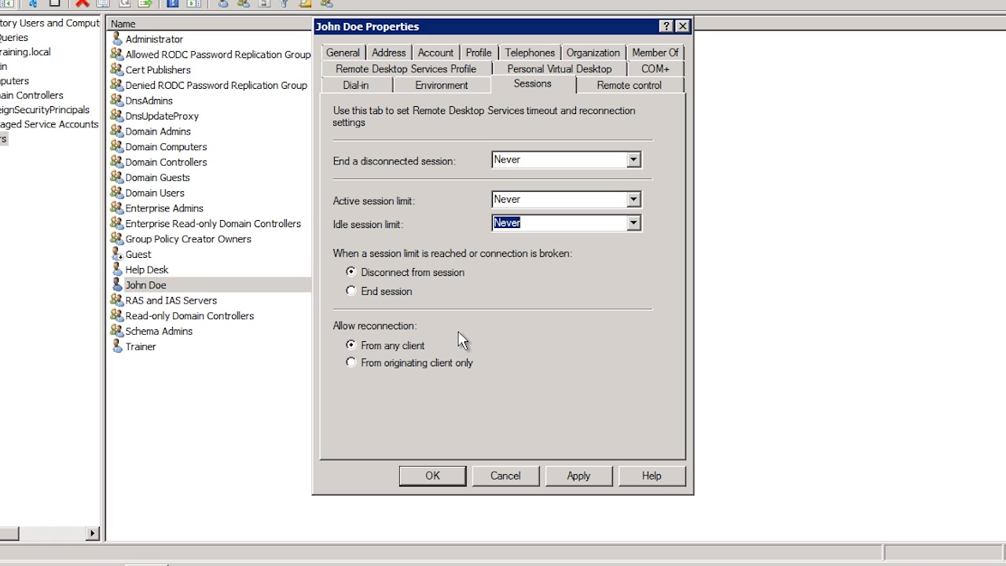
pyautogui.click(670, 91)
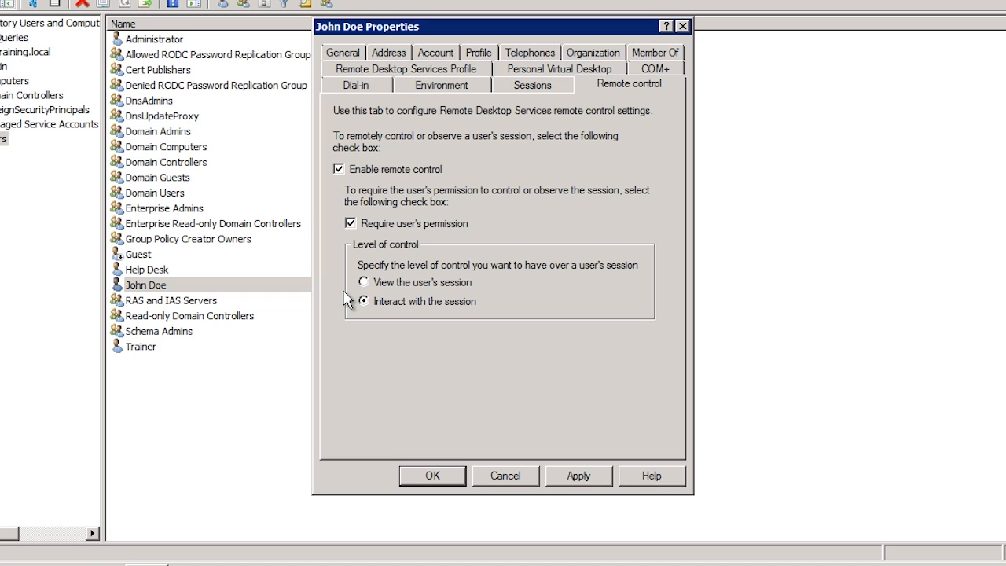
# Step: Cancel the user's properties dialog, discarding any changes
pyautogui.click(504, 476)
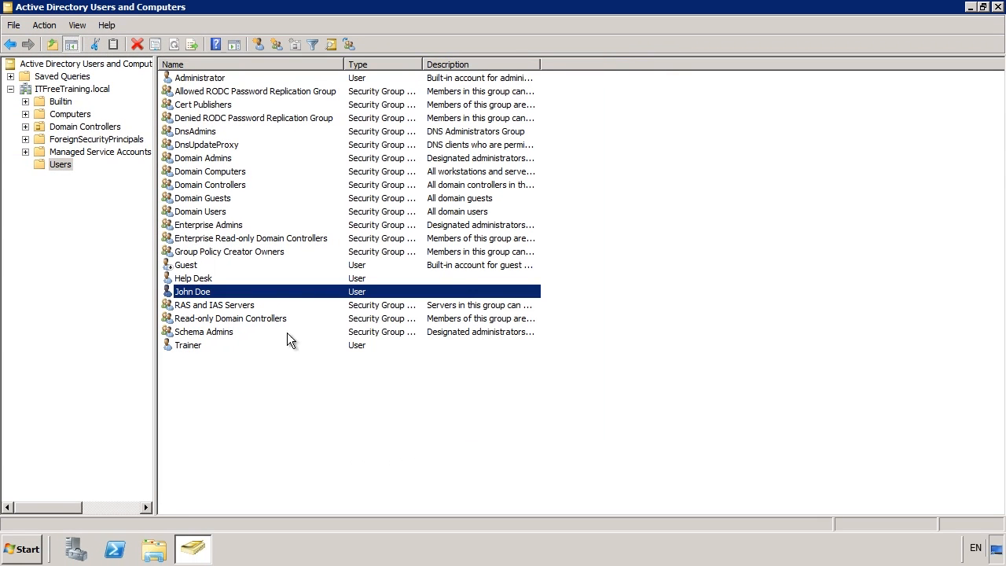
# Step: Copy the existing user into a new account, entering its first name, last name and logon name
pyautogui.rightClick(200, 292)
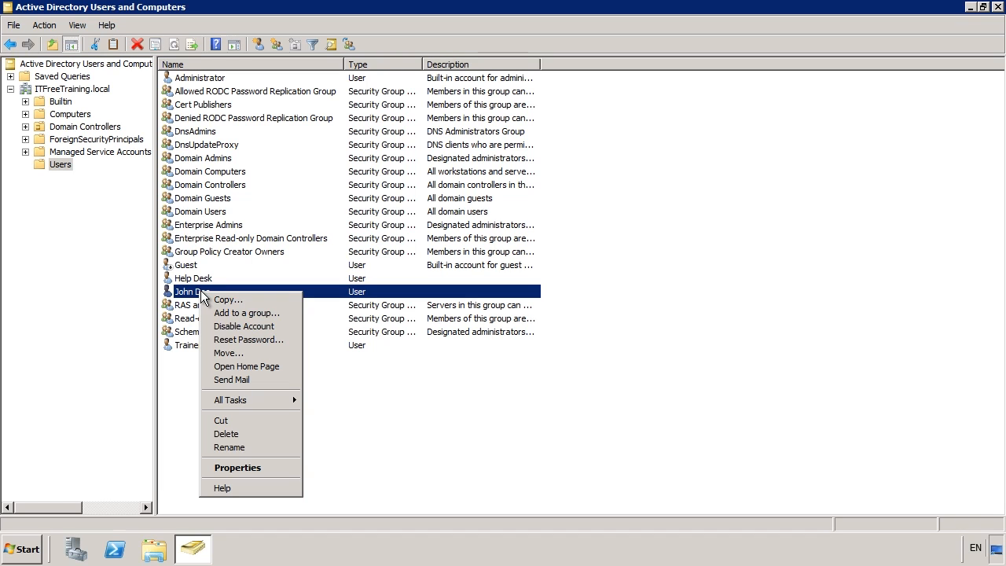
pyautogui.click(290, 303)
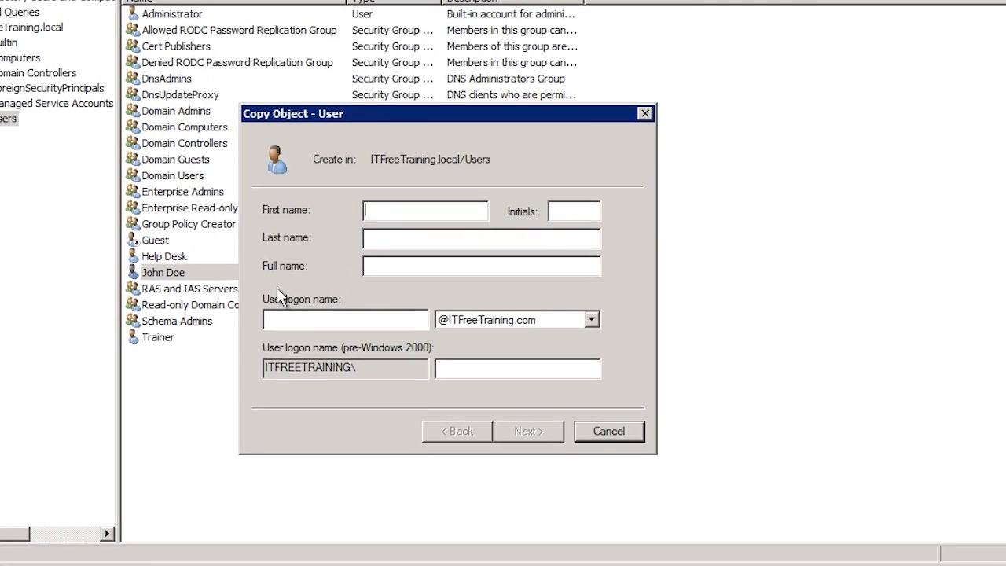
pyautogui.write('Jane')
pyautogui.press('Tab')
pyautogui.write('Does')
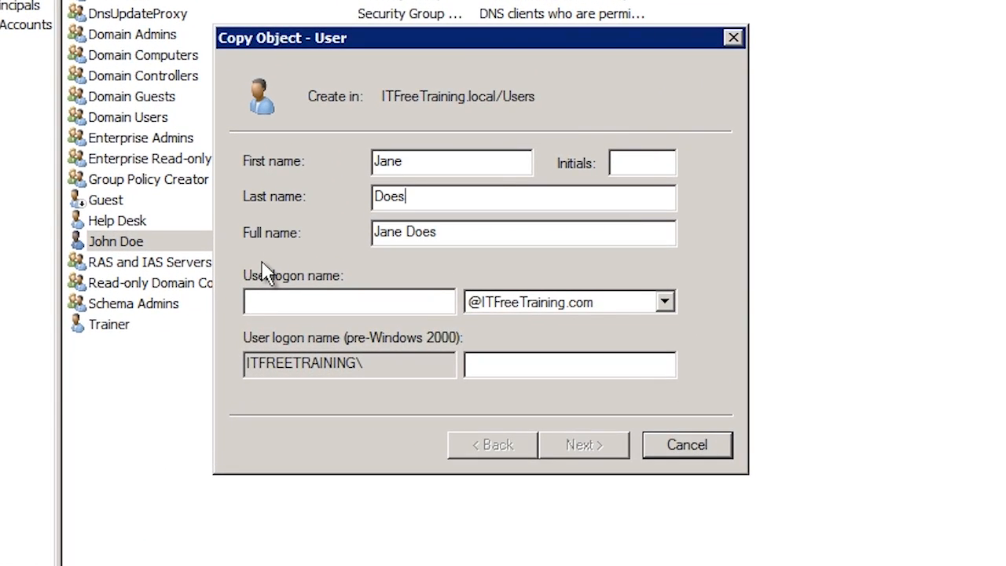
pyautogui.press('Tab')
pyautogui.press('Tab')
pyautogui.write('doej2')
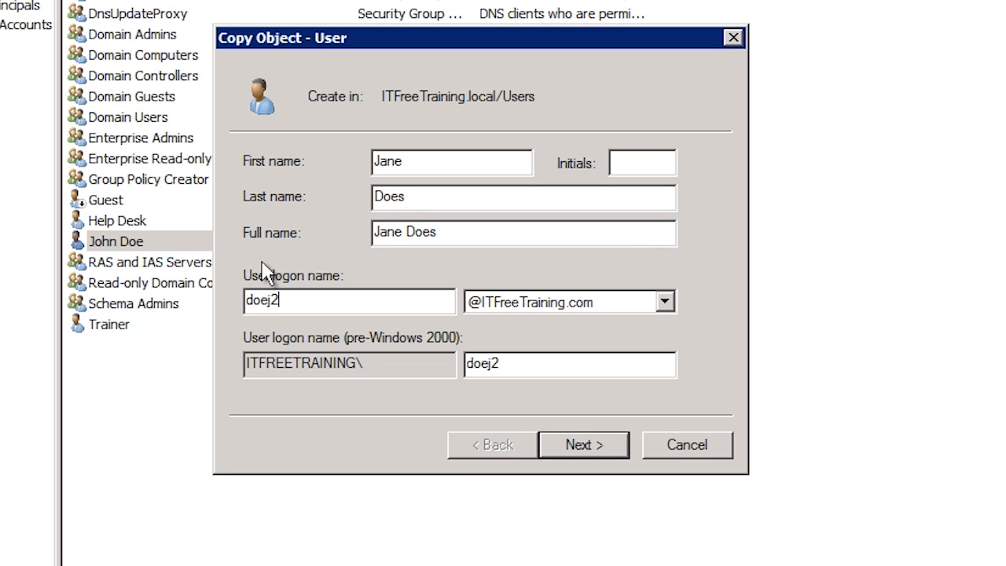
# Step: Enter and confirm the new user's password, then finish creating the account
pyautogui.click(606, 446)
pyautogui.write('*********')
pyautogui.press('Tab')
pyautogui.write('**')
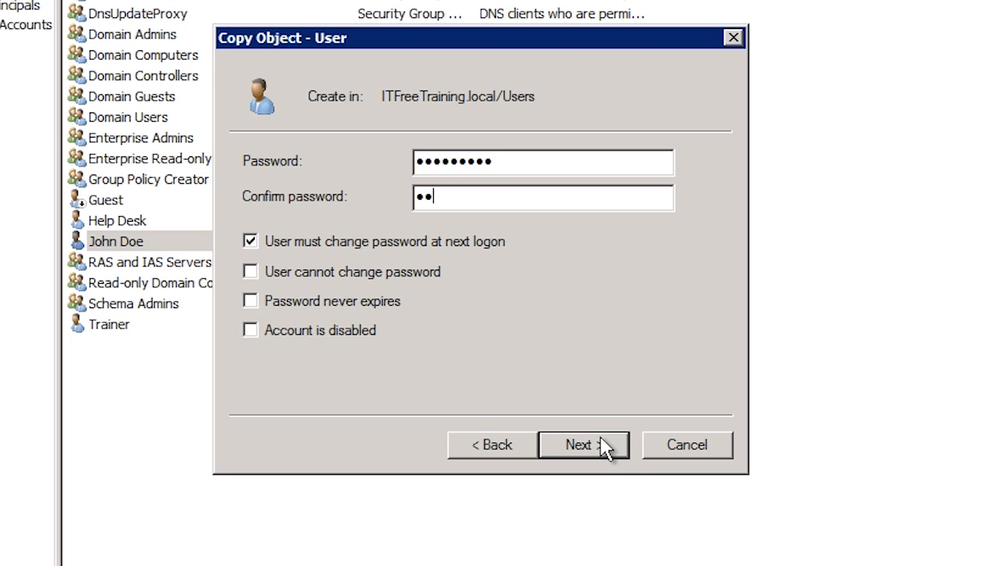
pyautogui.write('*******')
pyautogui.click(626, 449)
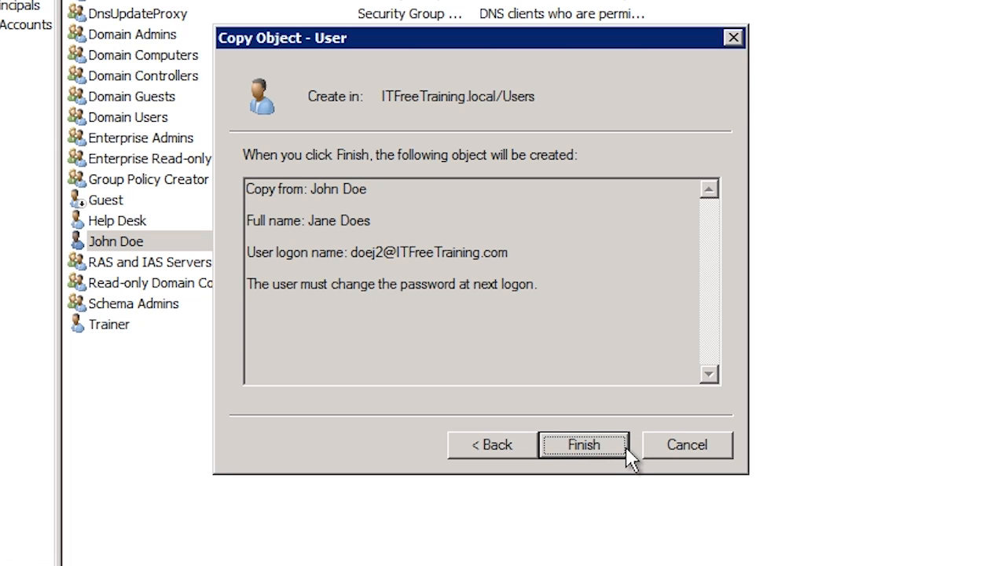
pyautogui.click(626, 447)
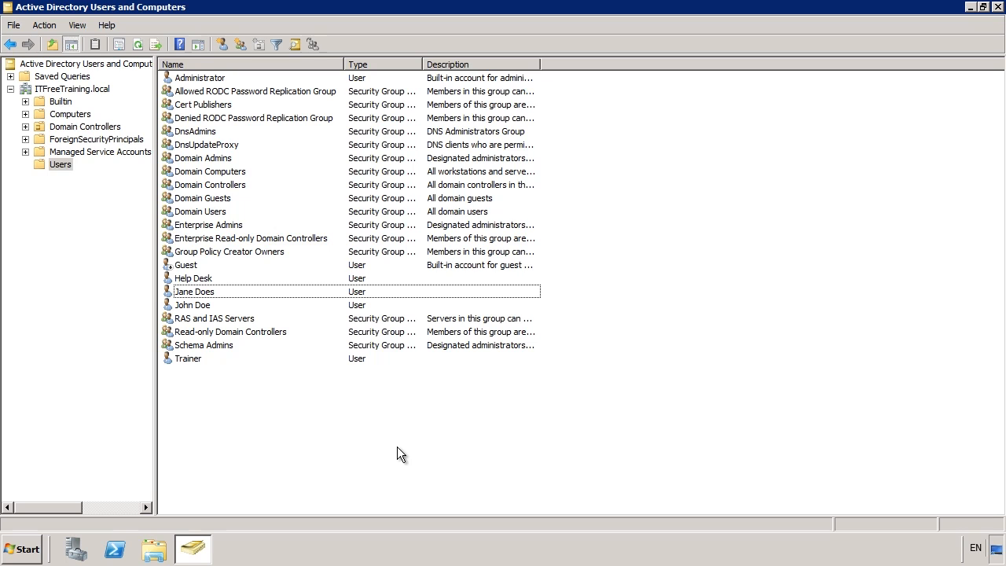
# Step: Enable Advanced Features, browse LostAndFound and Users, and open the existing user's context menu
pyautogui.click(78, 28)
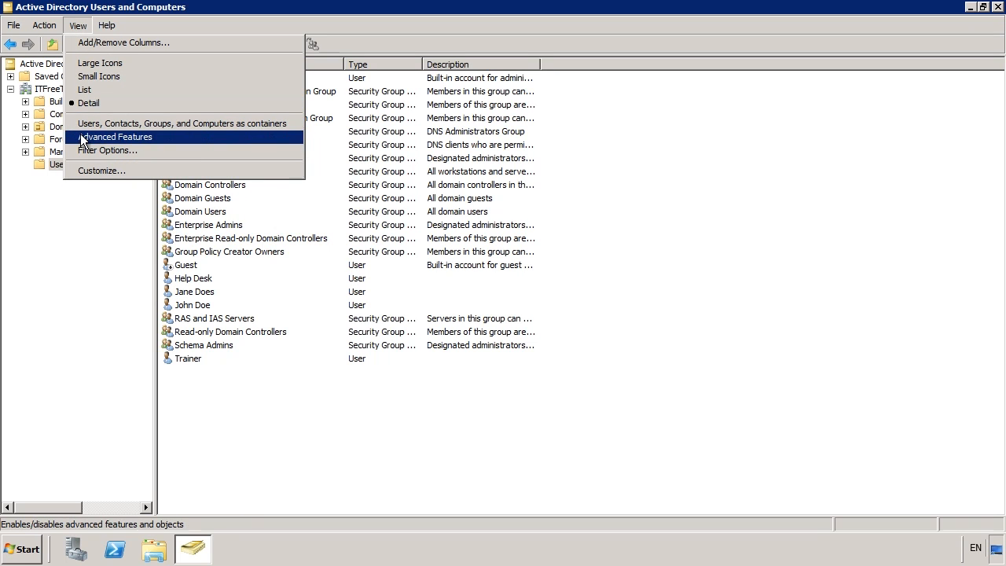
pyautogui.click(194, 139)
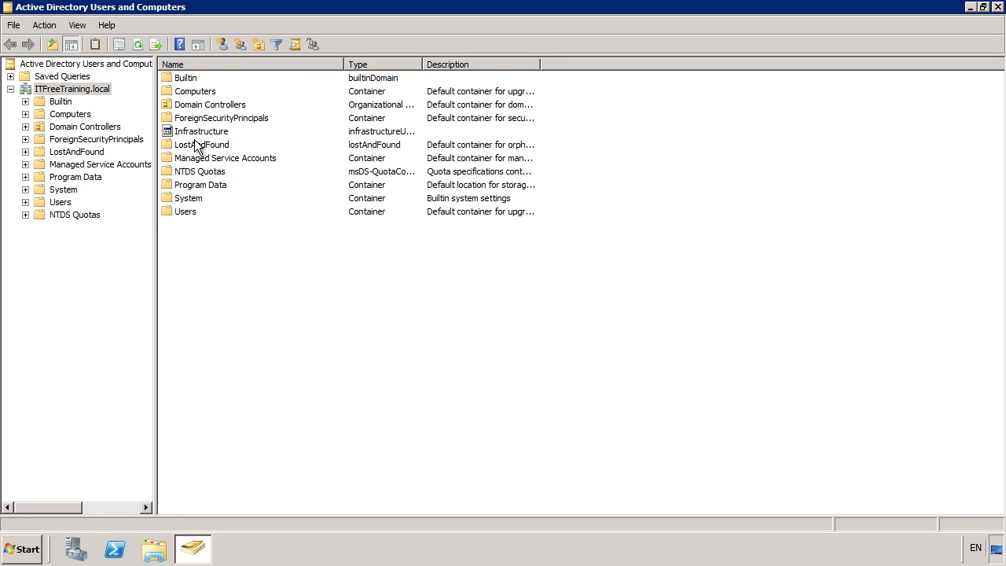
pyautogui.click(86, 152)
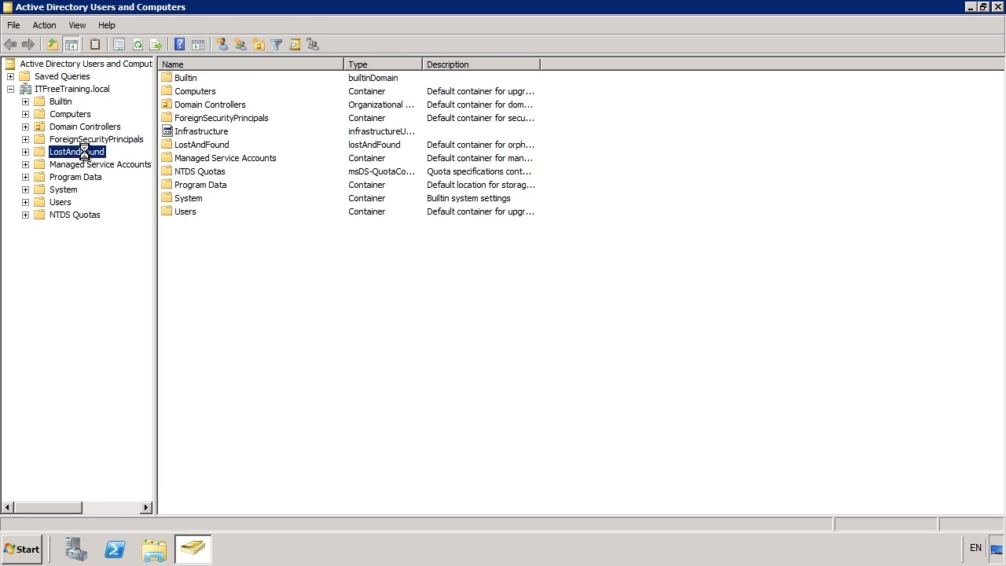
pyautogui.click(77, 202)
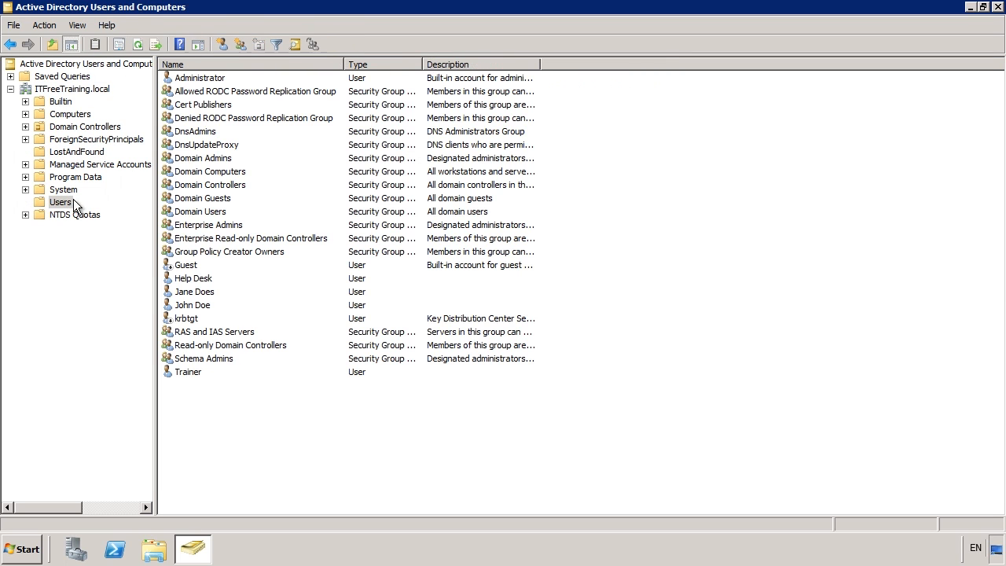
pyautogui.rightClick(183, 304)
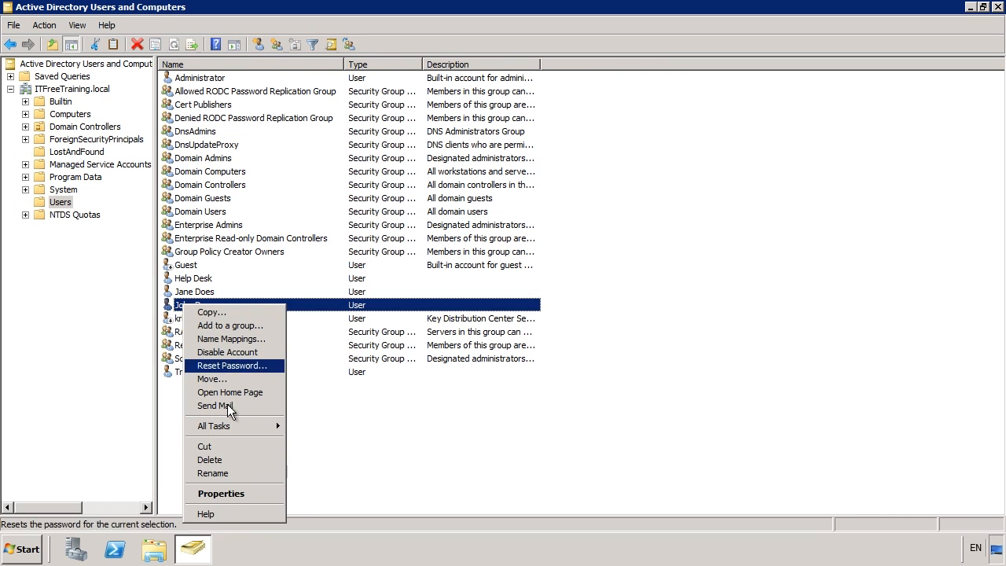
# Step: Review the user's Published Certificates, Password Replication and Attribute Editor tabs, then cancel
pyautogui.click(261, 495)
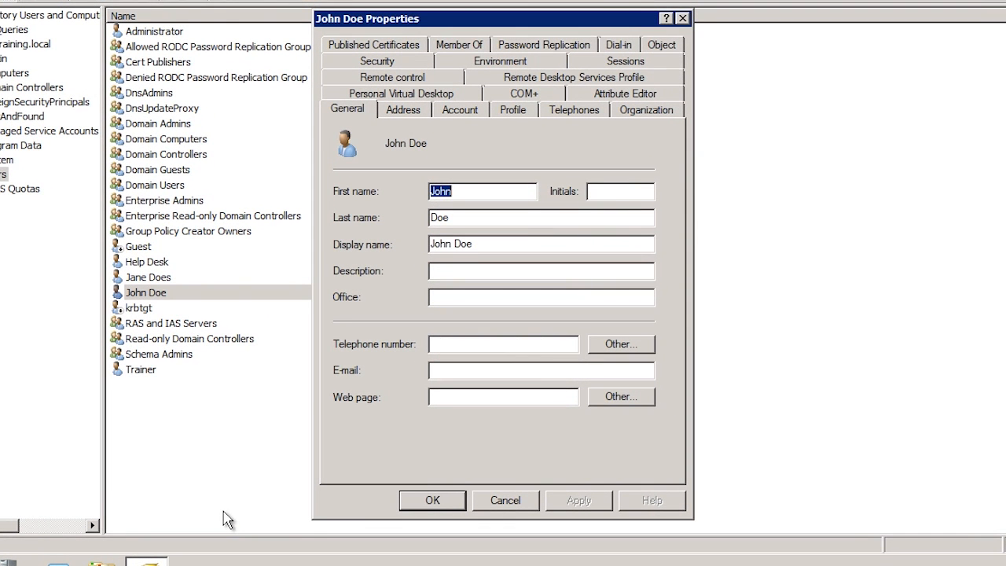
pyautogui.click(410, 45)
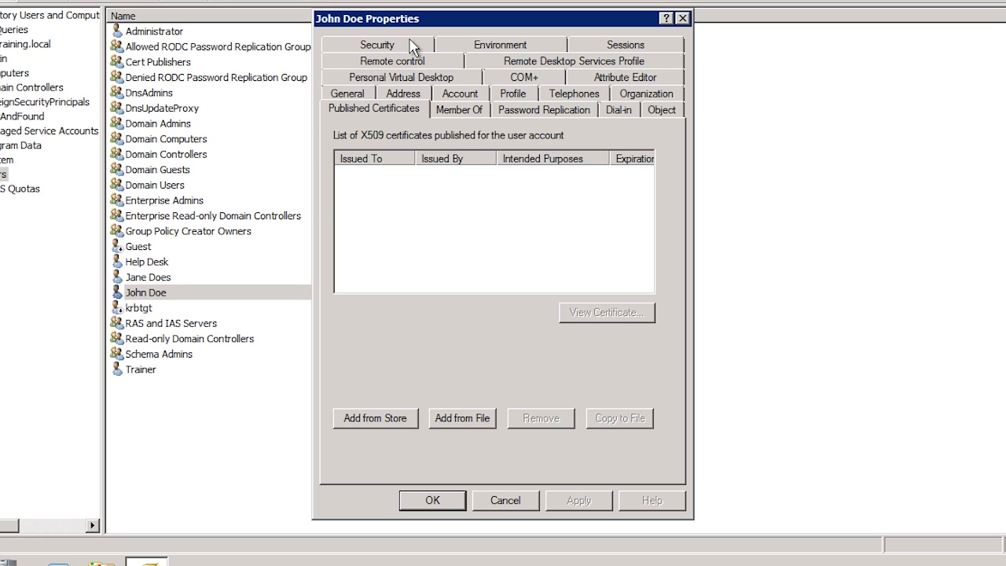
pyautogui.click(541, 112)
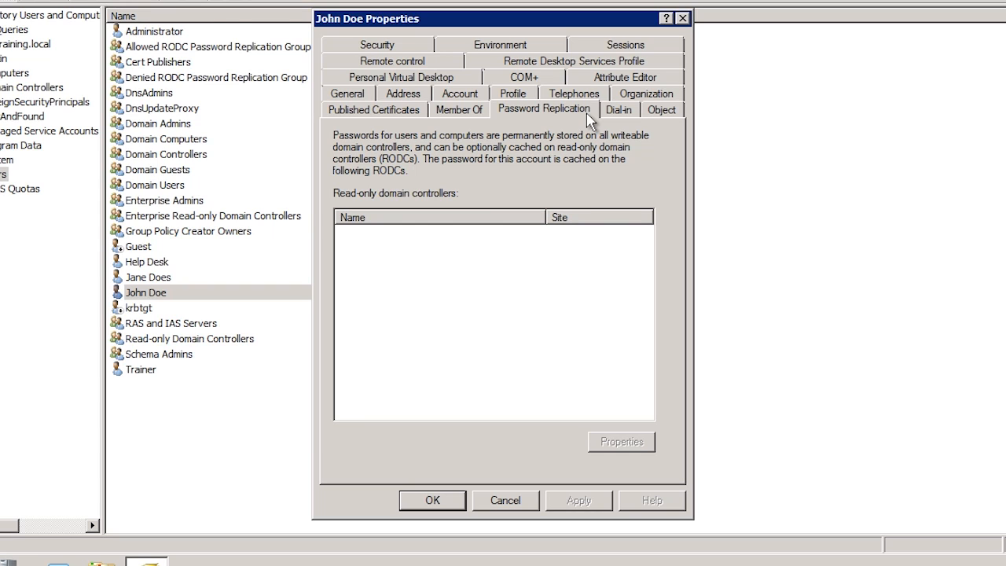
pyautogui.click(652, 79)
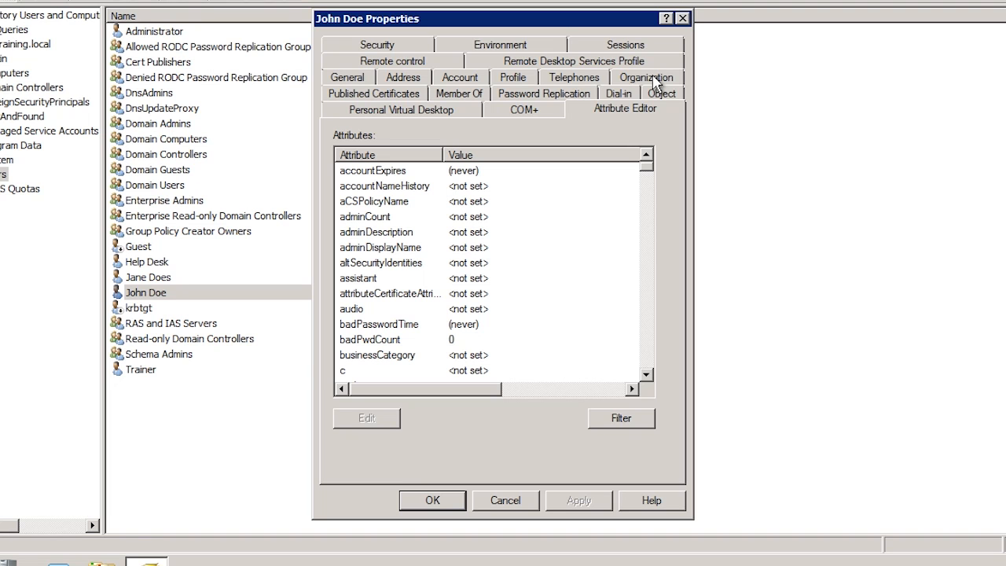
pyautogui.click(505, 500)
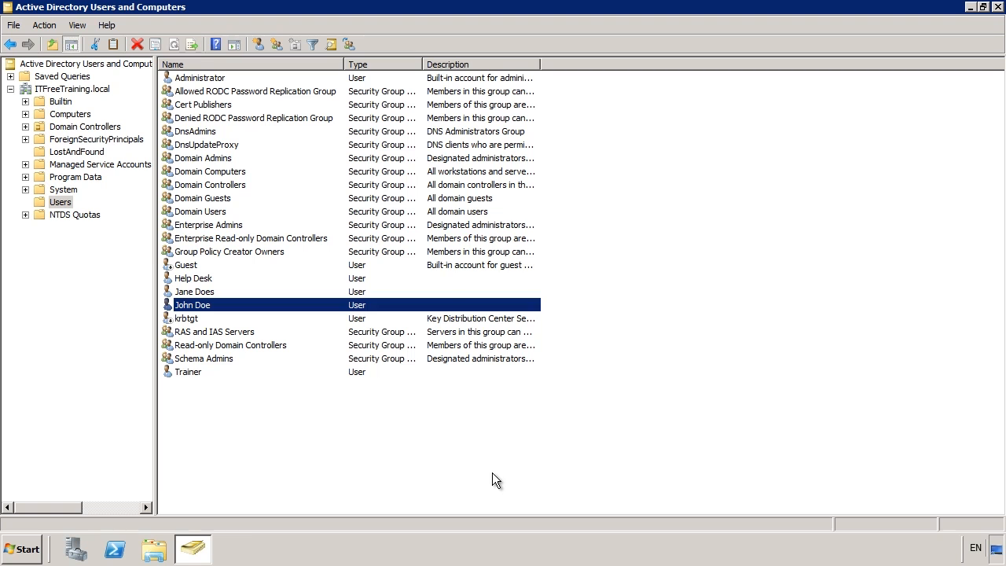
# Step: Give the three selected users the shared profile path \\fs1\profiles\%username%
pyautogui.click(206, 278)
pyautogui.keyDown('ctrl'); pyautogui.click(209, 291); pyautogui.keyUp('ctrl')
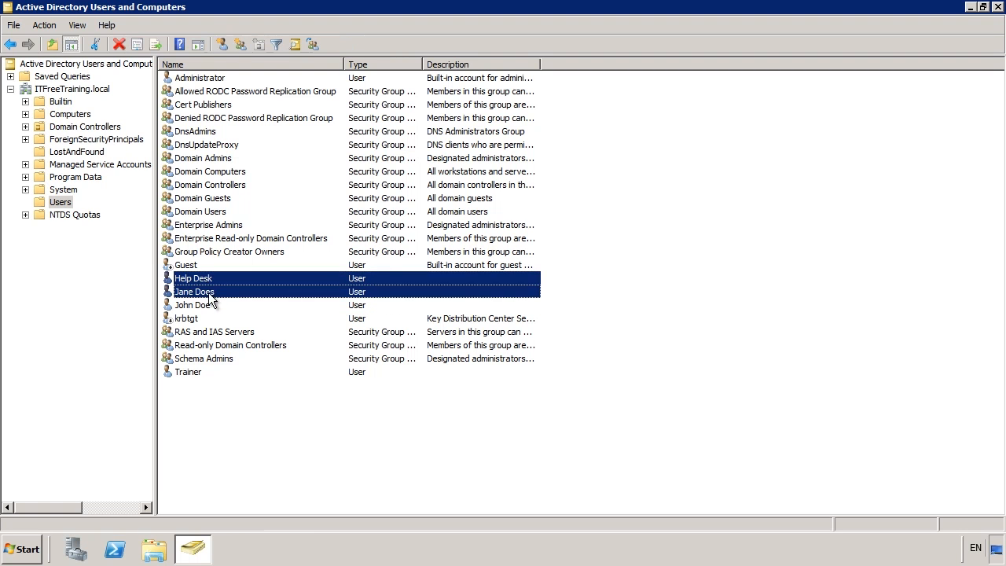
pyautogui.keyDown('ctrl'); pyautogui.click(210, 303); pyautogui.keyUp('ctrl')
pyautogui.rightClick(210, 302)
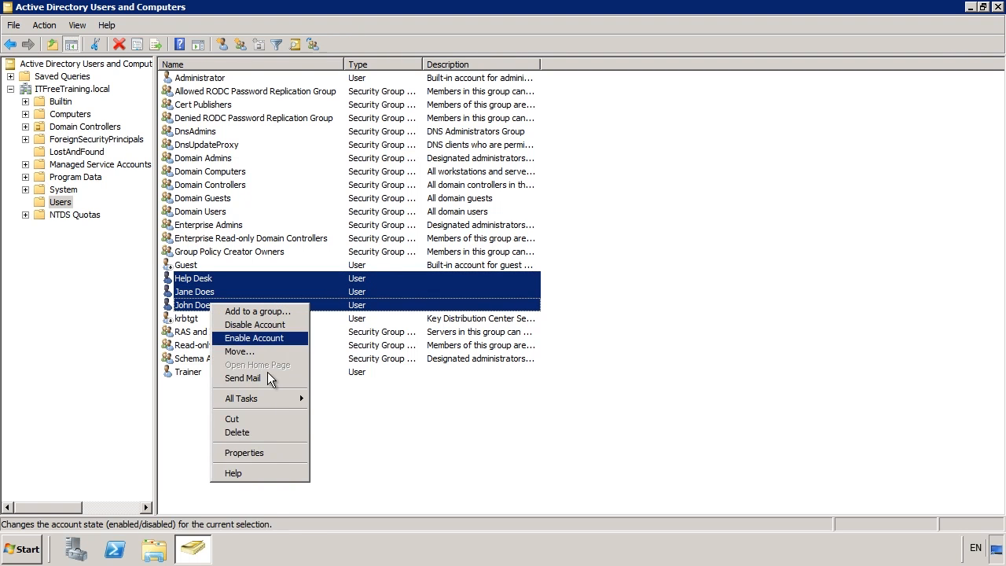
pyautogui.click(290, 452)
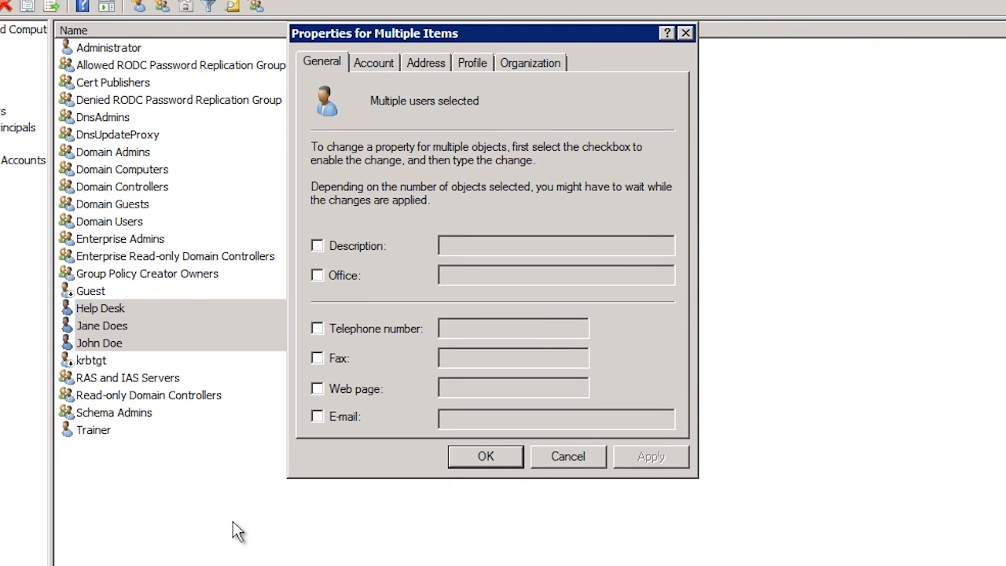
pyautogui.click(479, 64)
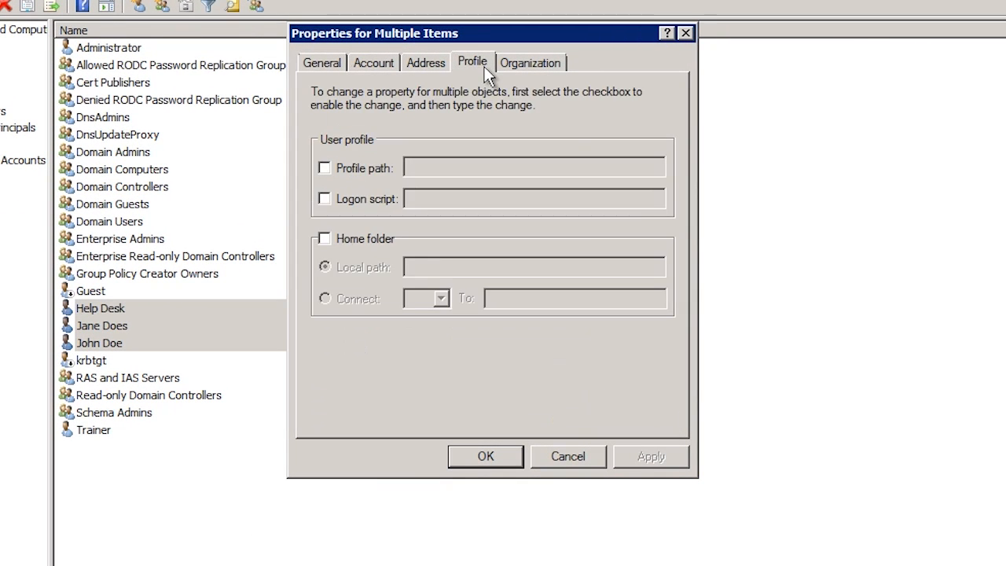
pyautogui.click(358, 167)
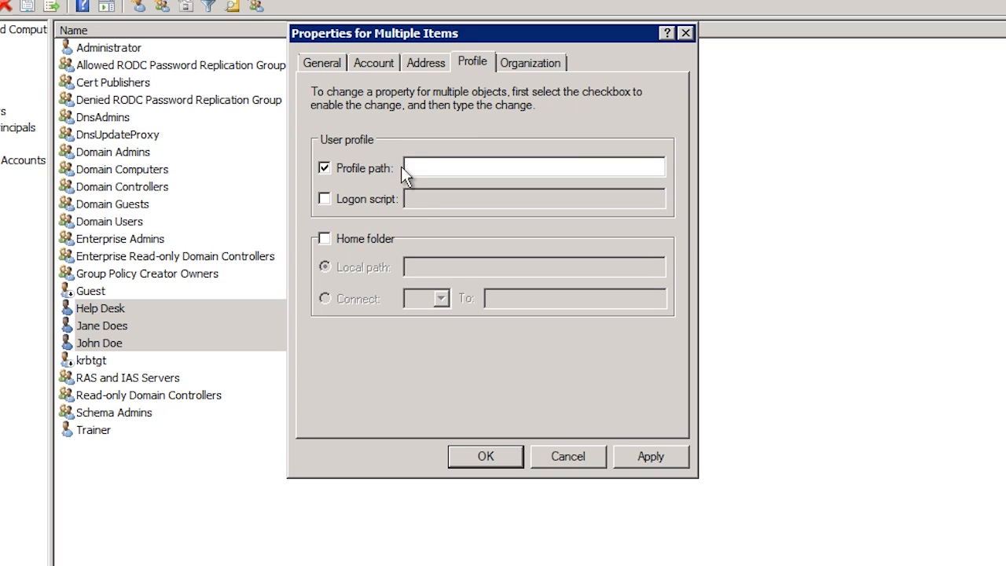
pyautogui.write('\\fs1\\profiles\\%username%')
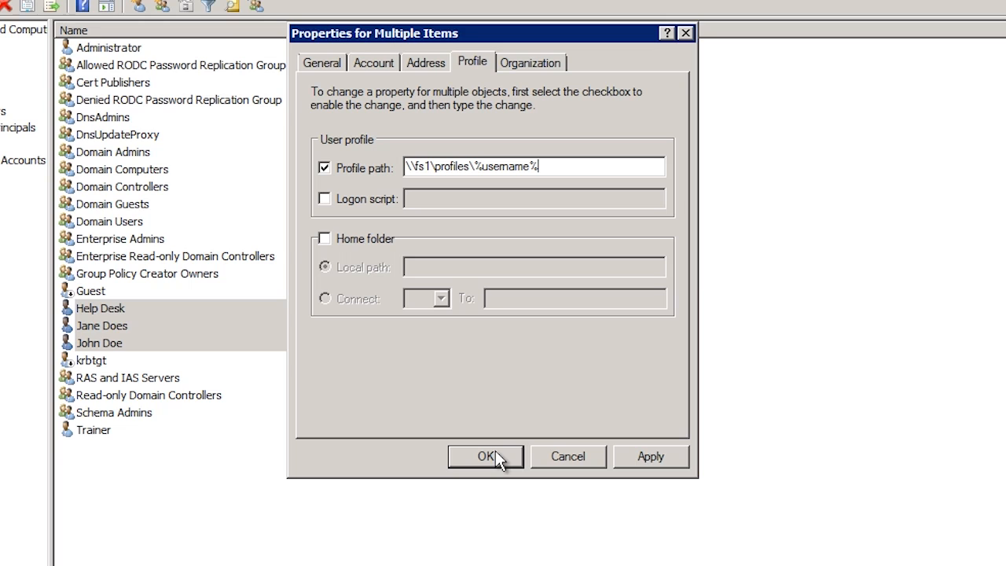
pyautogui.click(570, 456)
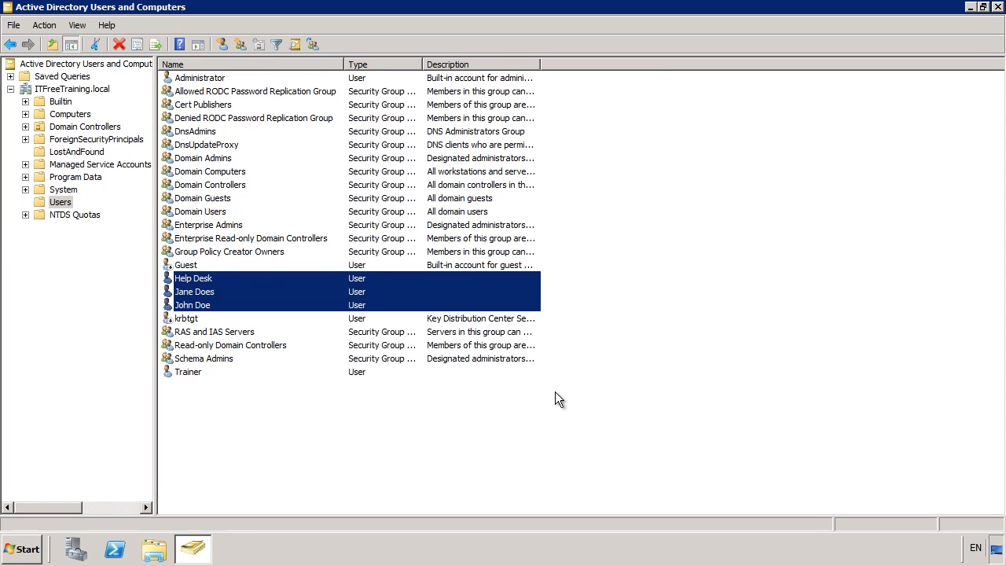
pyautogui.click(541, 387)
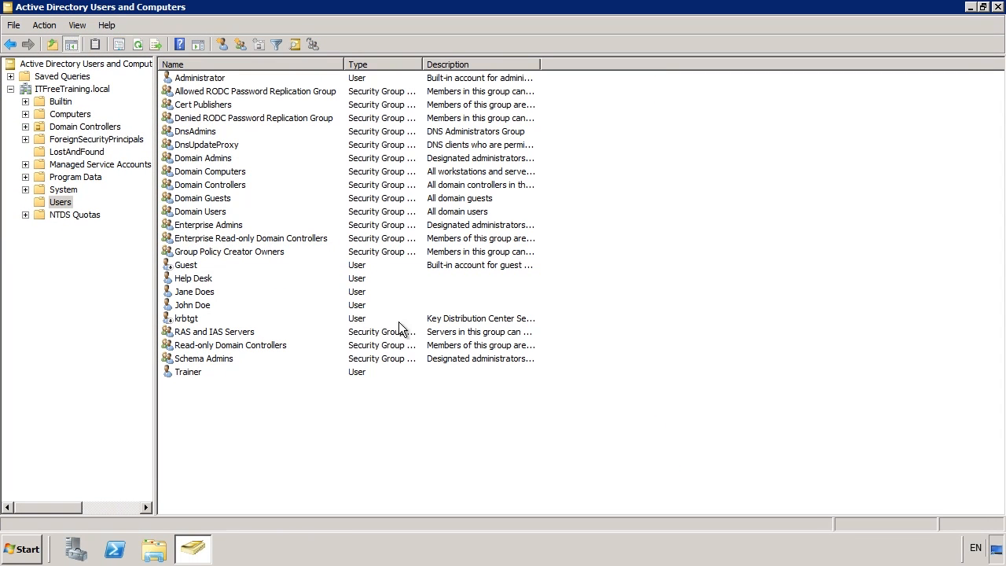
# Step: Disable the copied user account and acknowledge the confirmation
pyautogui.rightClick(219, 290)
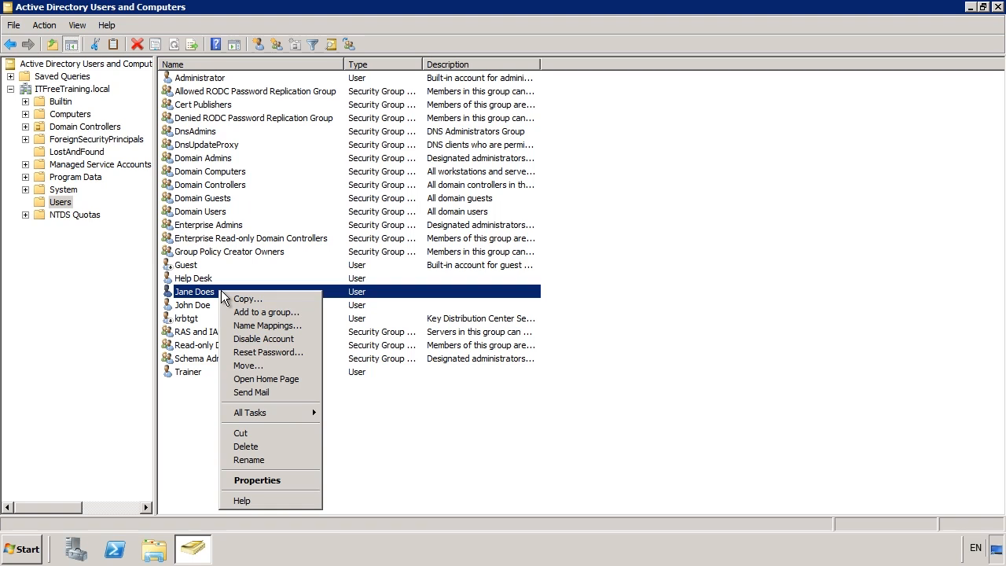
pyautogui.click(302, 346)
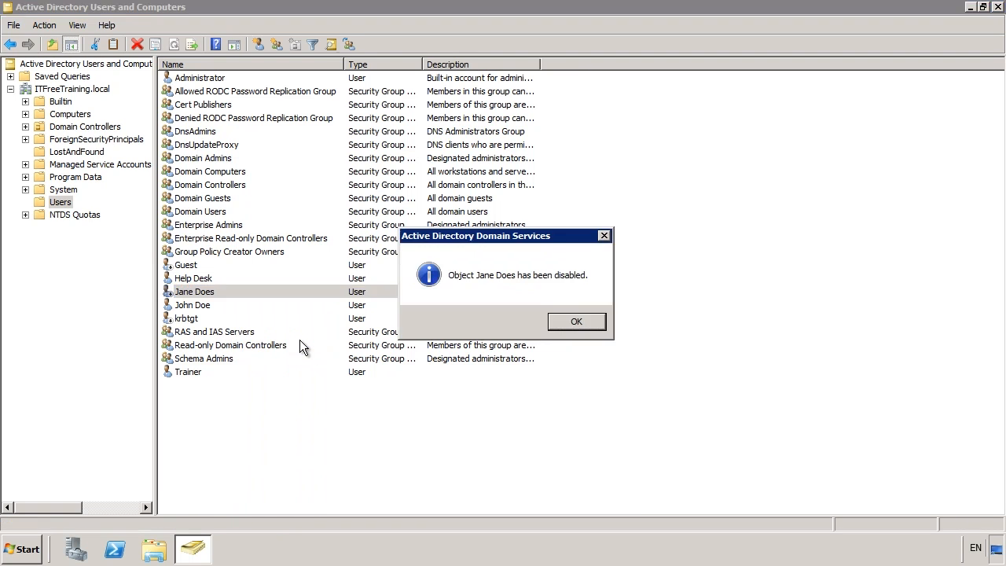
pyautogui.click(589, 321)
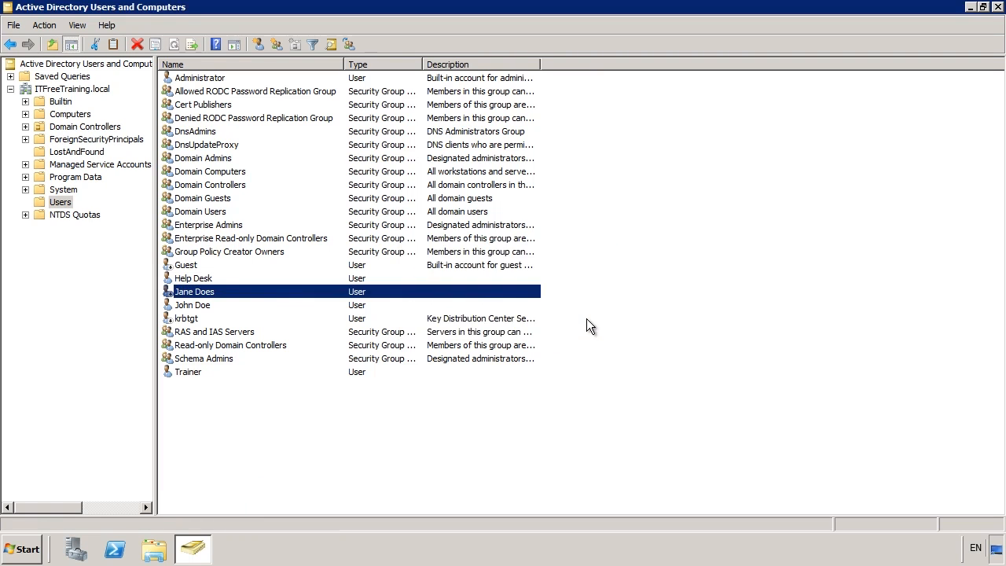
# Step: Delete the disabled copied user account, confirming with Yes
pyautogui.rightClick(209, 292)
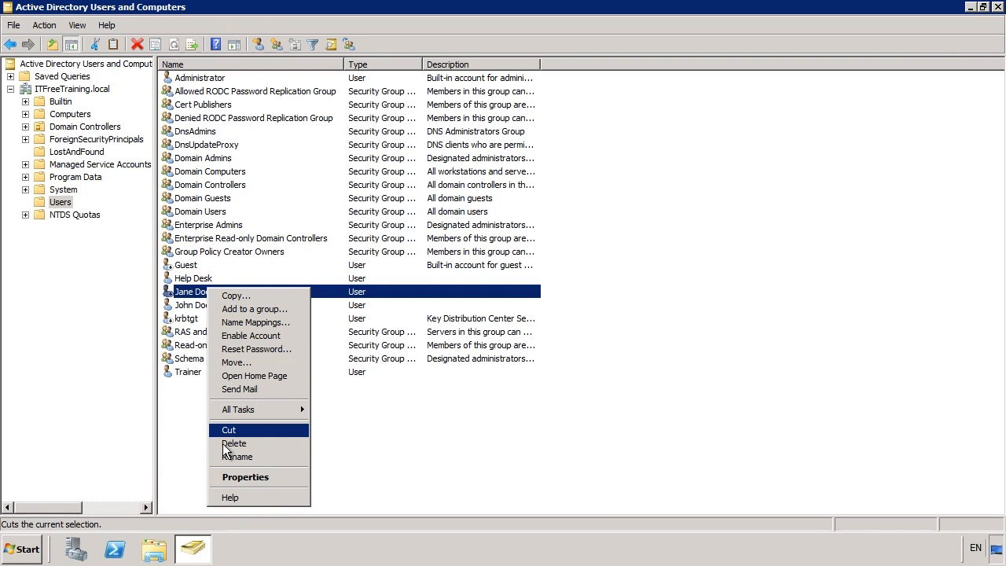
pyautogui.click(292, 445)
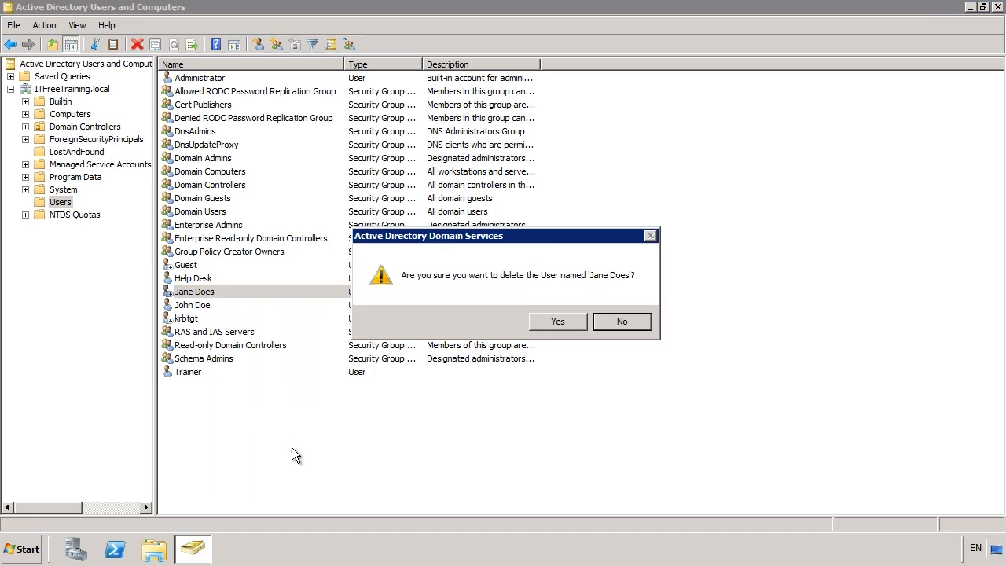
pyautogui.click(543, 325)
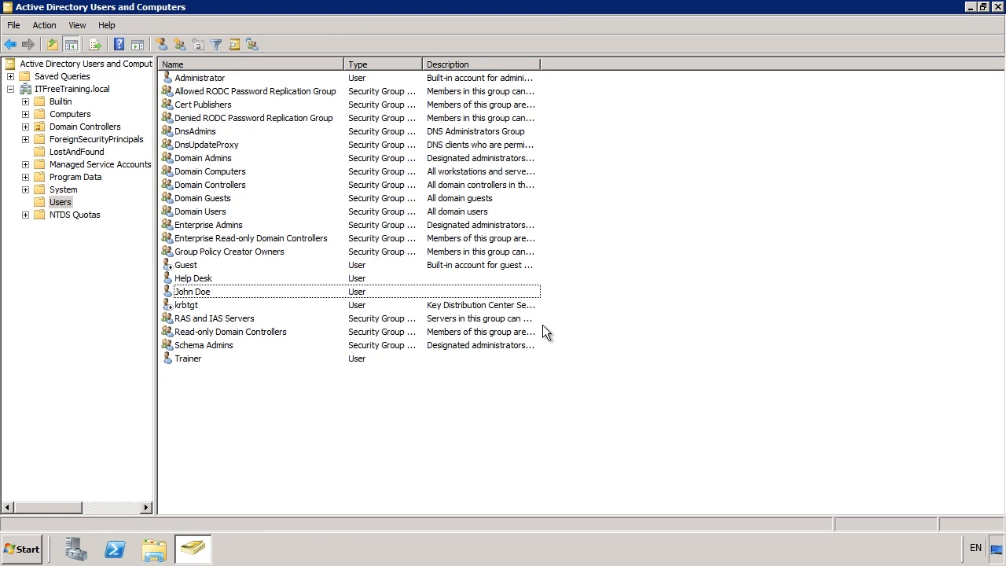